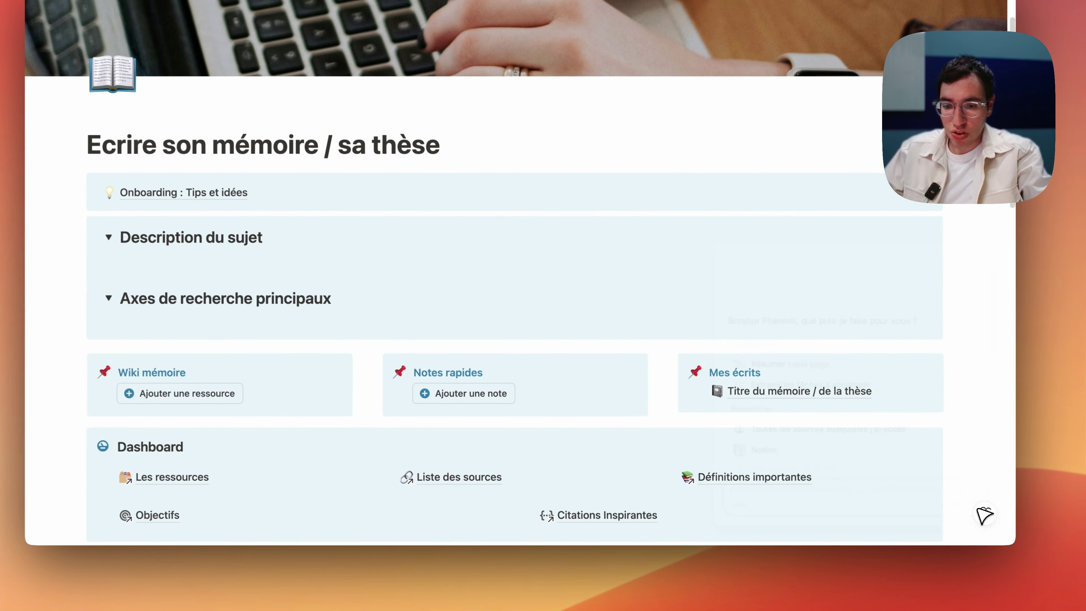
Restrict the AI assistant's sources to the current page, Ecrire son mémoire / sa thèse, and close the chat
left_click(936, 517)
left_click(743, 503)
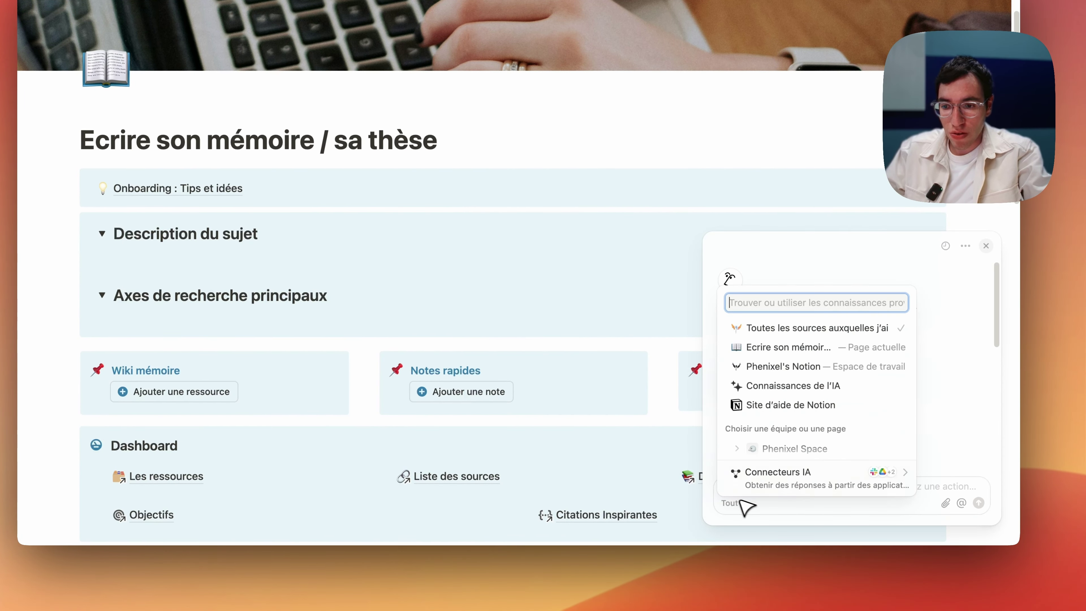
left_click(812, 348)
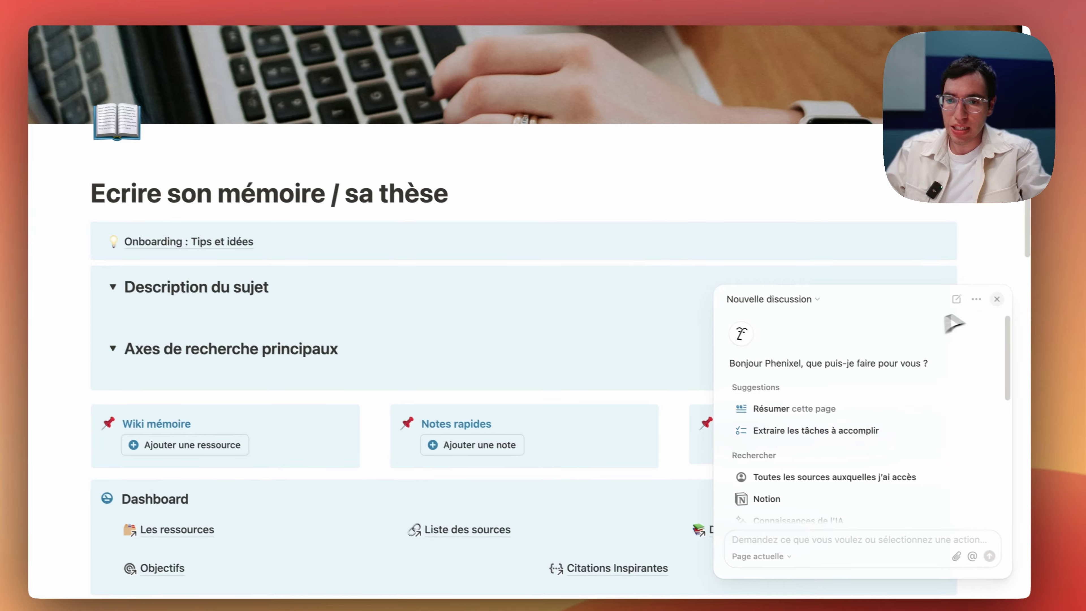
left_click(997, 299)
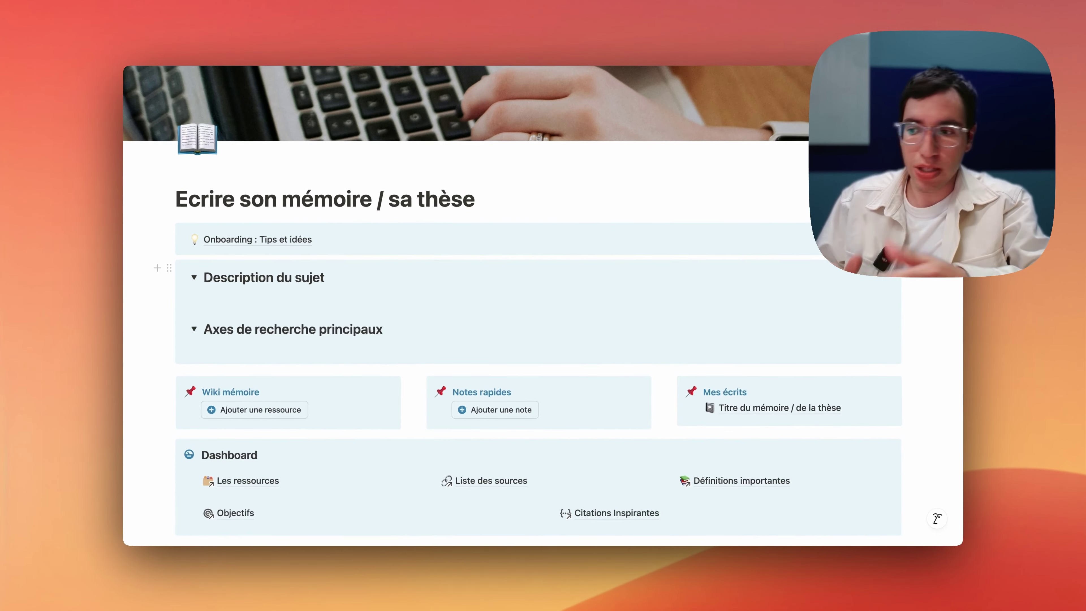
Highlight the row of blocks containing Wiki mémoire, Notes rapides and Mes écrits, and clear the selection
scroll(460, 269, "down", 3)
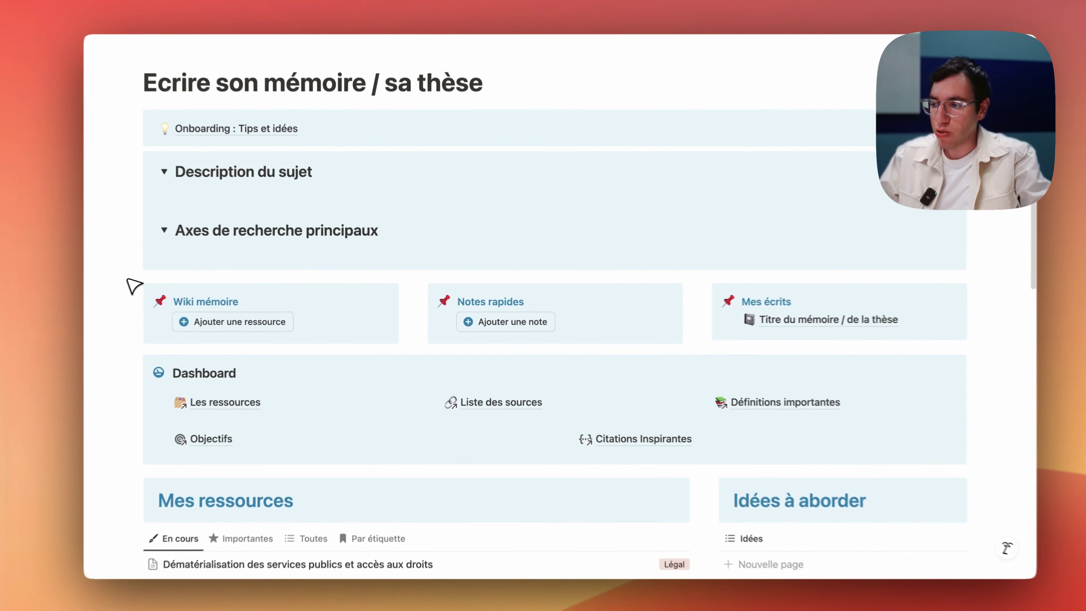
left_click_drag(170, 284, 919, 353)
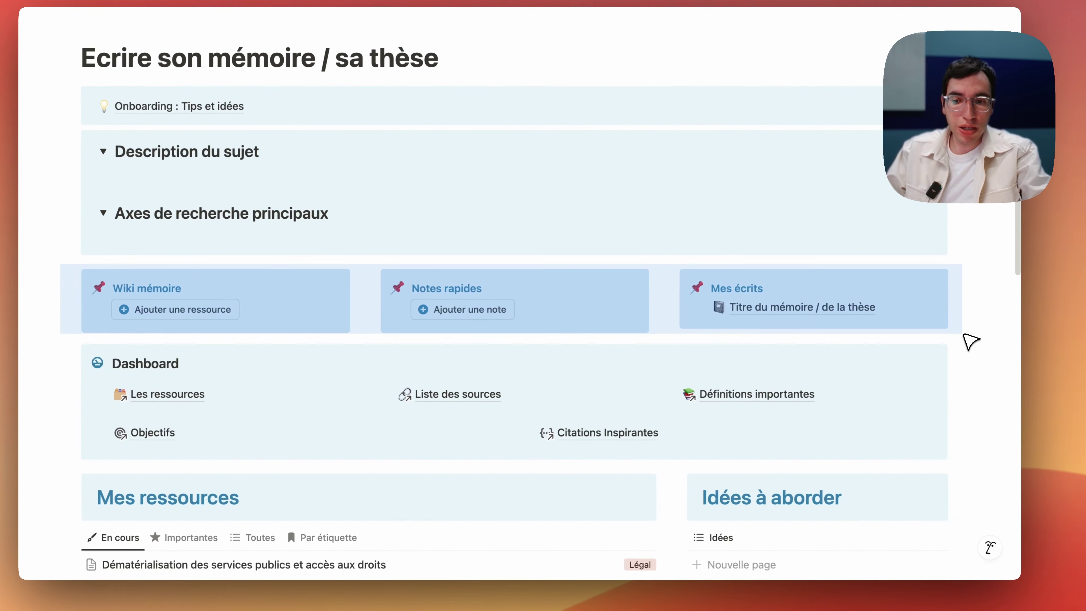
left_click(969, 342)
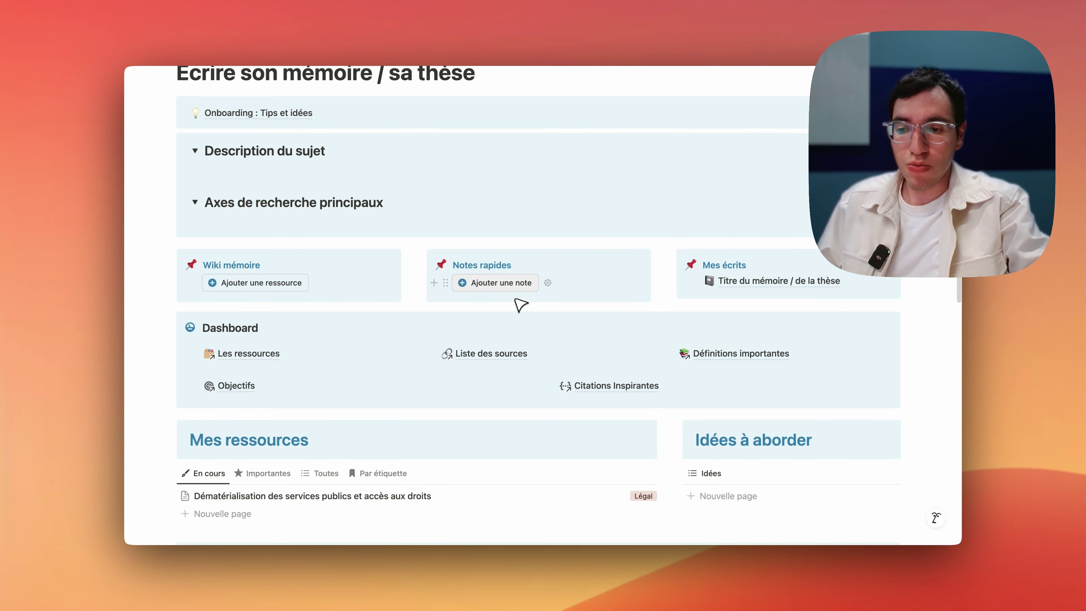
Open the Titre du mémoire / de la thèse page under Mes écrits and examine its outline
scroll(518, 305, "down", 2)
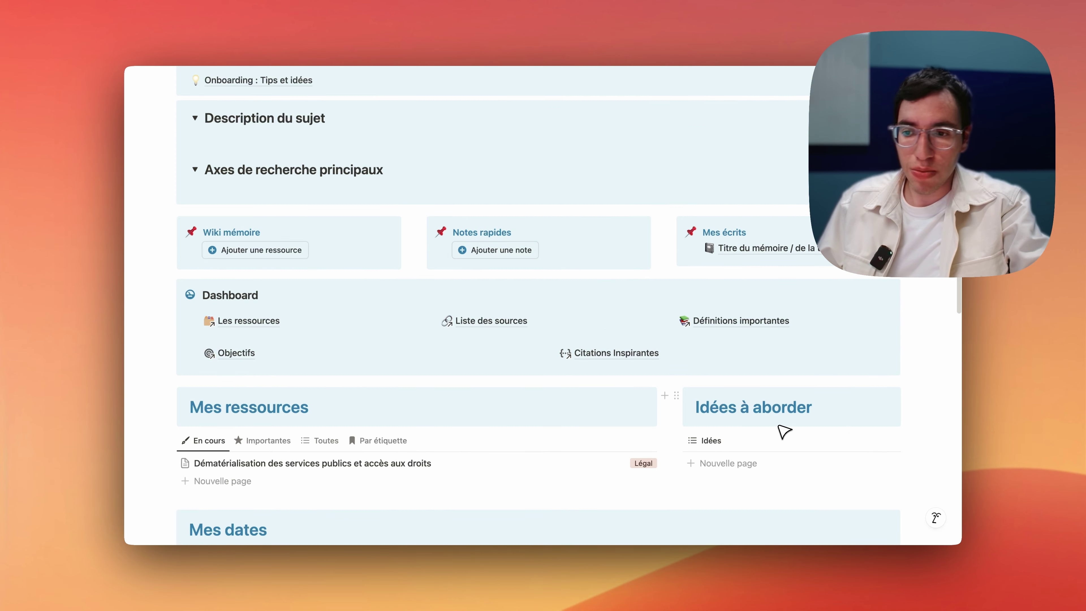
mouse_move(784, 251)
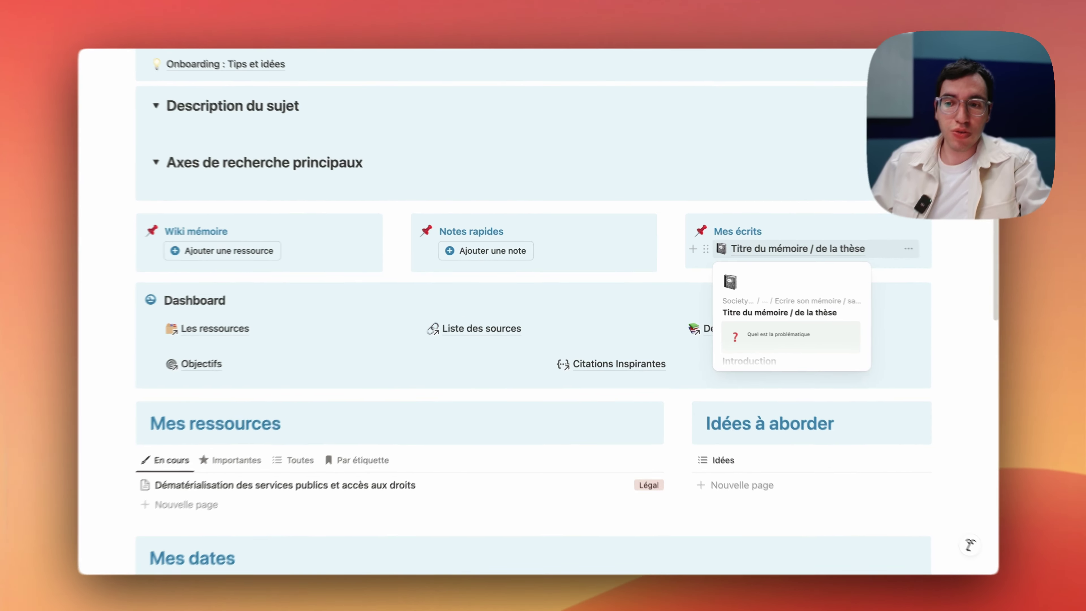
left_click(784, 250)
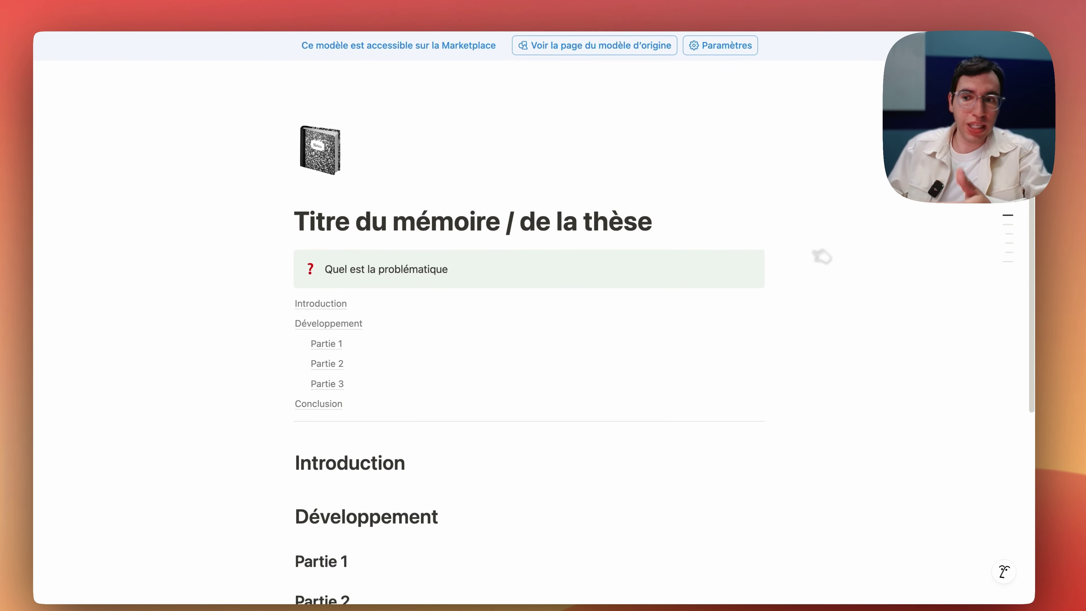
scroll(521, 274, "down", 5)
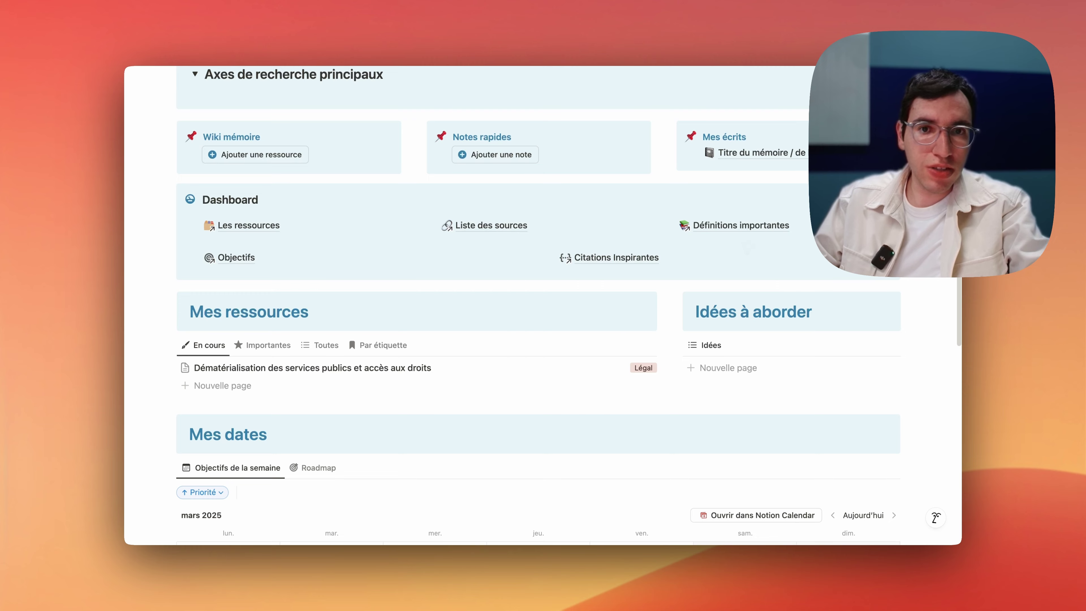
View the Les ressources database from the Dashboard, return, and preview Liste des sources and Définitions importantes
mouse_move(310, 228)
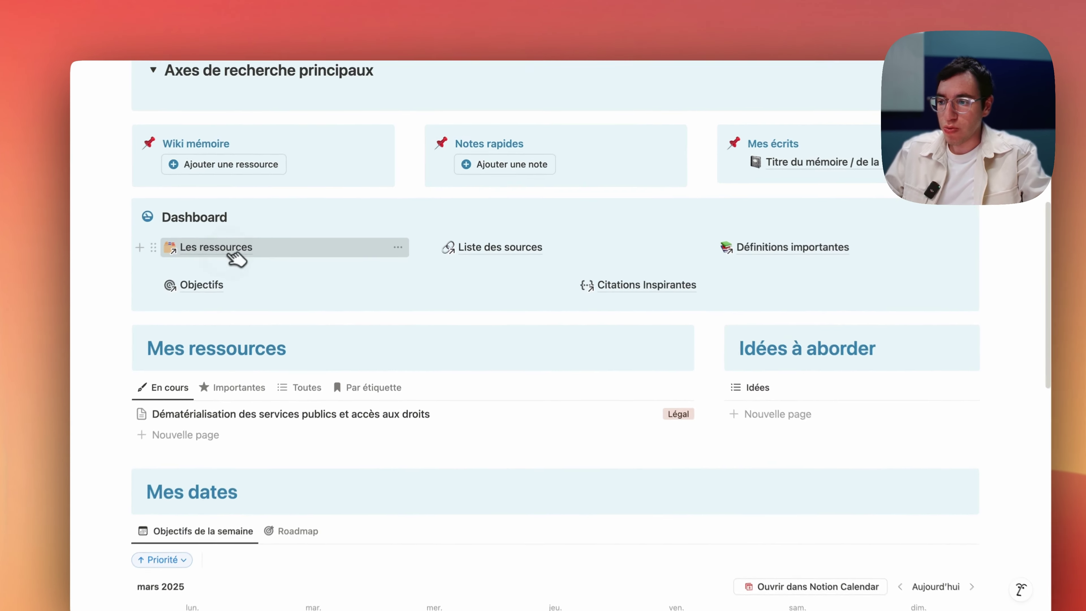
left_click(257, 226)
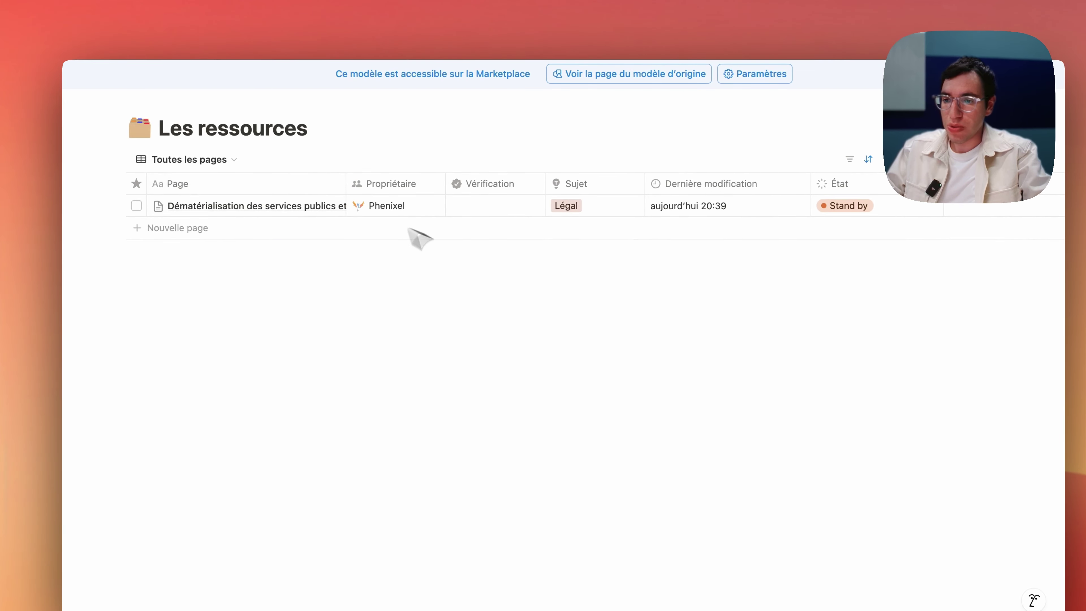
key("super+bracketleft")
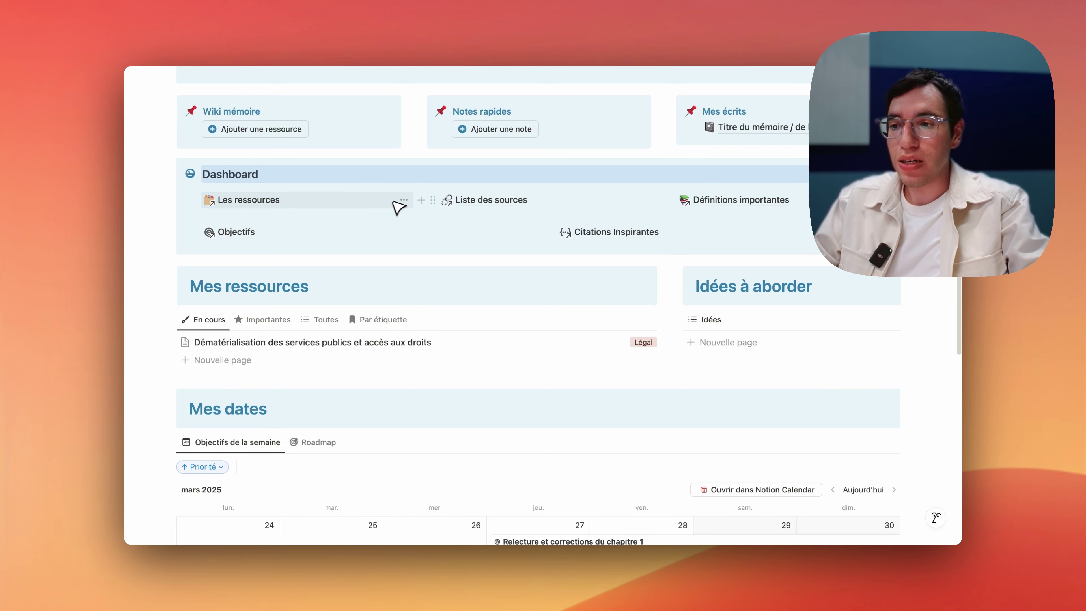
mouse_move(485, 204)
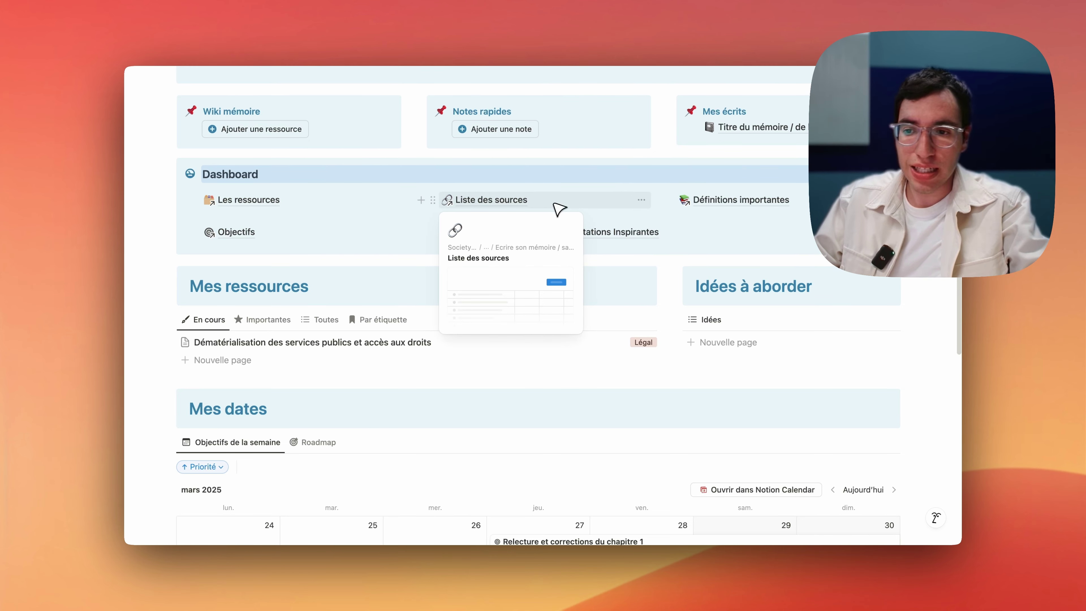
mouse_move(741, 204)
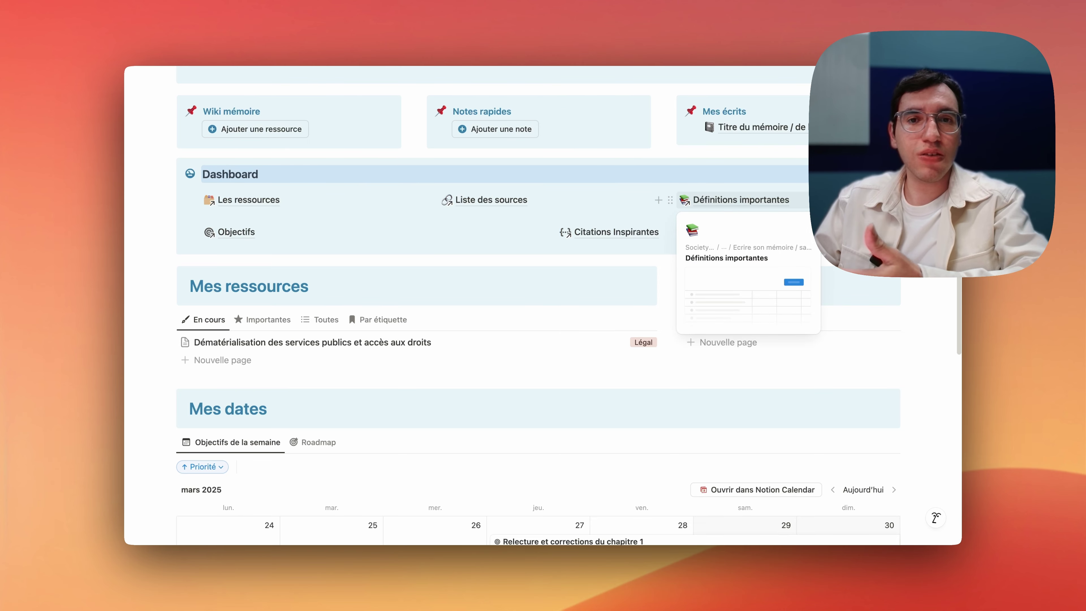
View the Avancée board of the Objectifs database and return to the thesis page
mouse_move(236, 232)
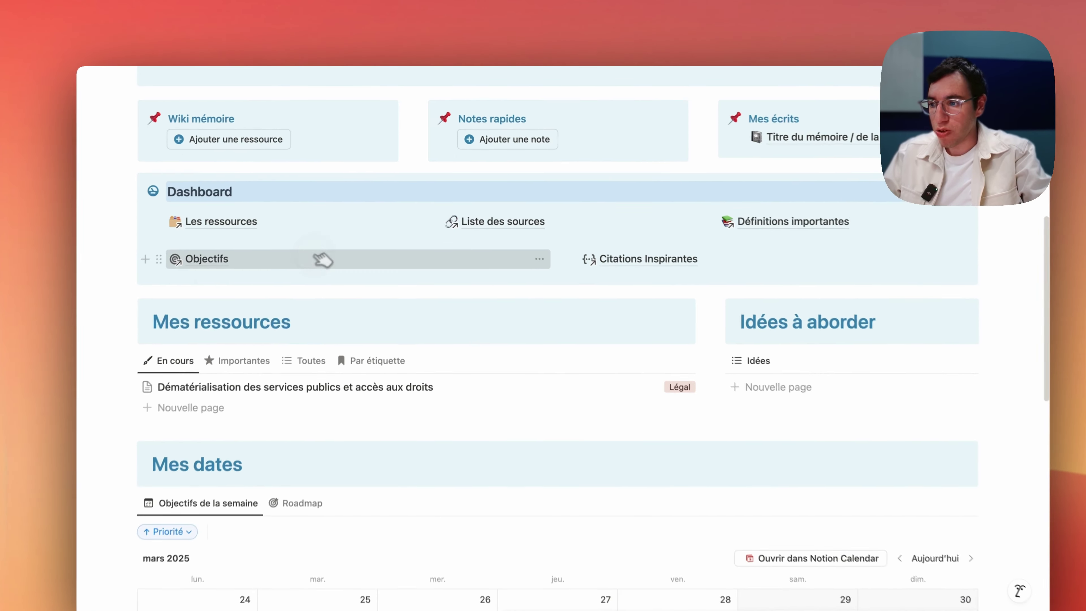
left_click(338, 232)
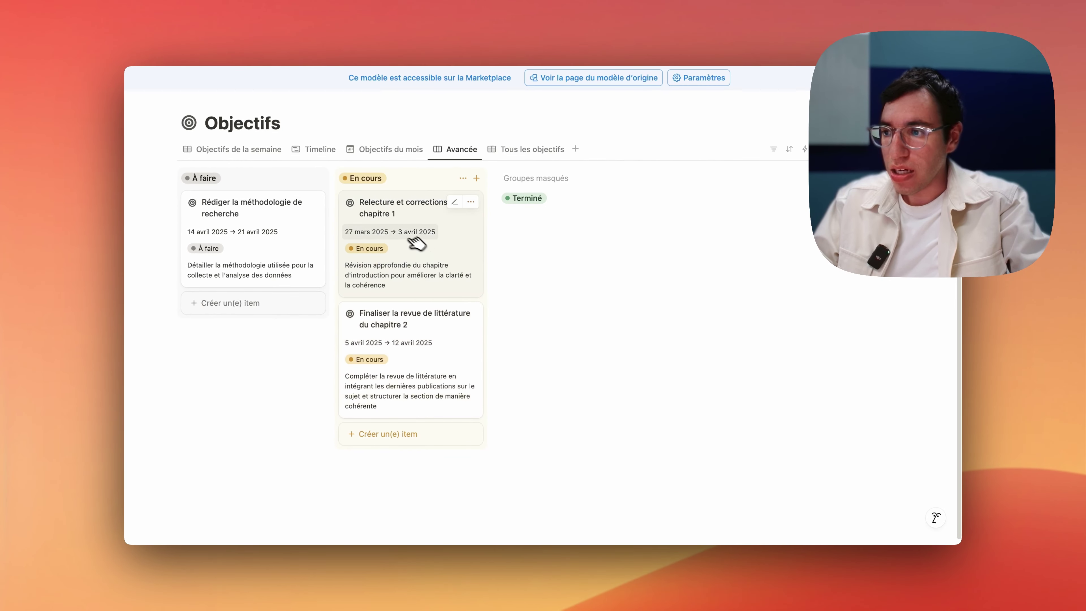
key("super+bracketleft")
Browse the Objectifs de la semaine calendar in Mes dates two weeks forward and back to 24–30 March 2025
scroll(406, 260, "down", 5)
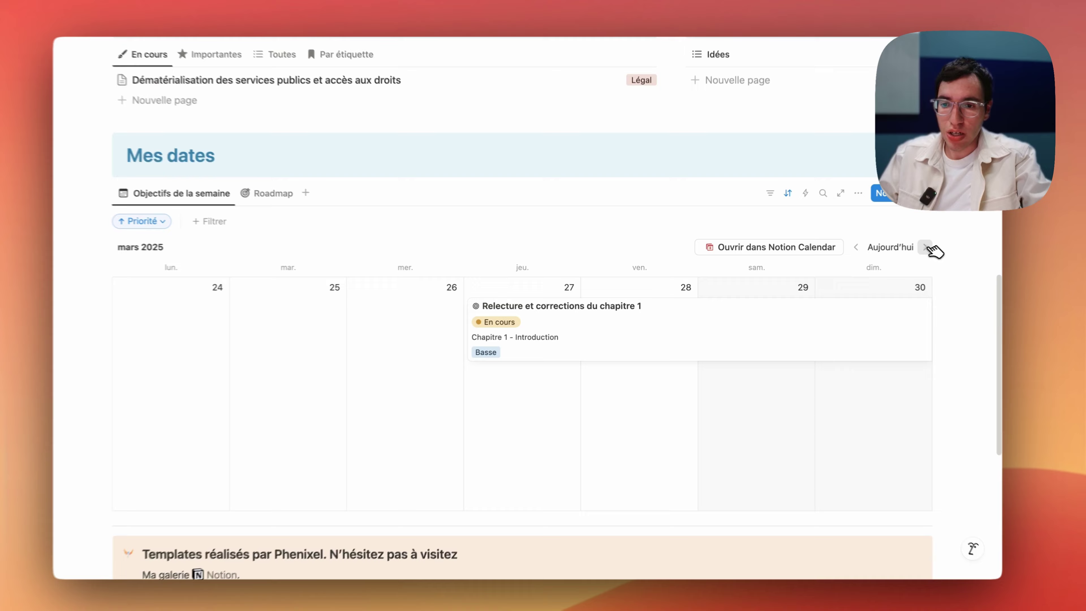
left_click(893, 251)
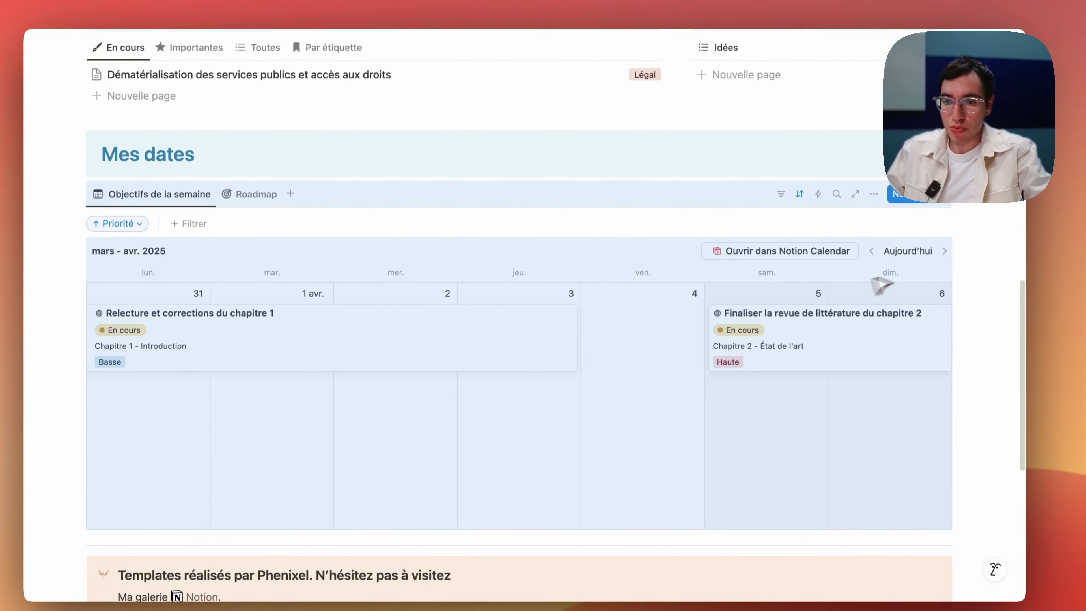
left_click(945, 251)
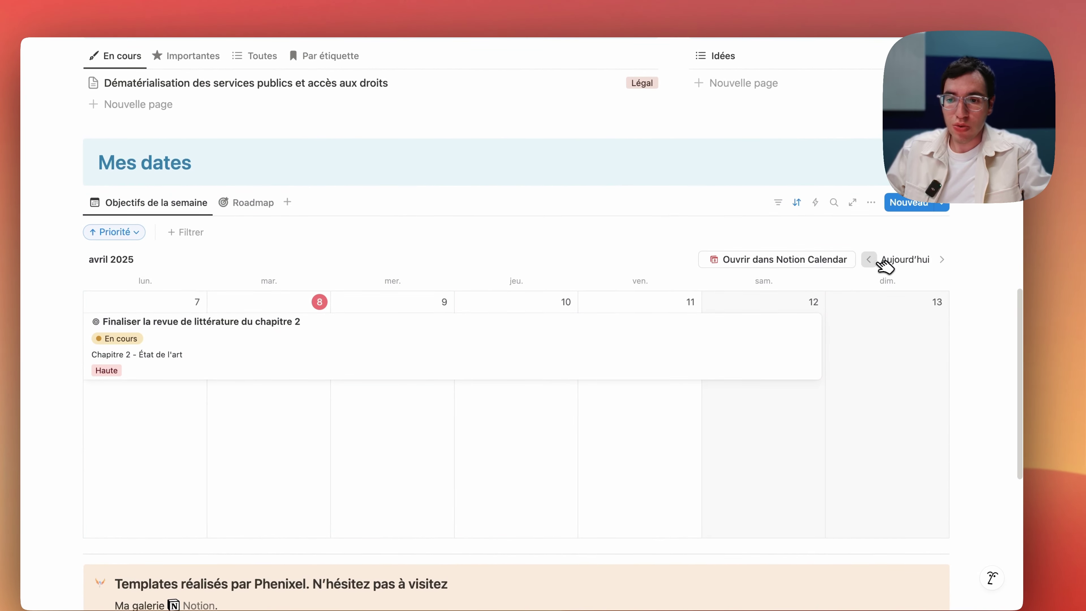
left_click(871, 251)
left_click(871, 252)
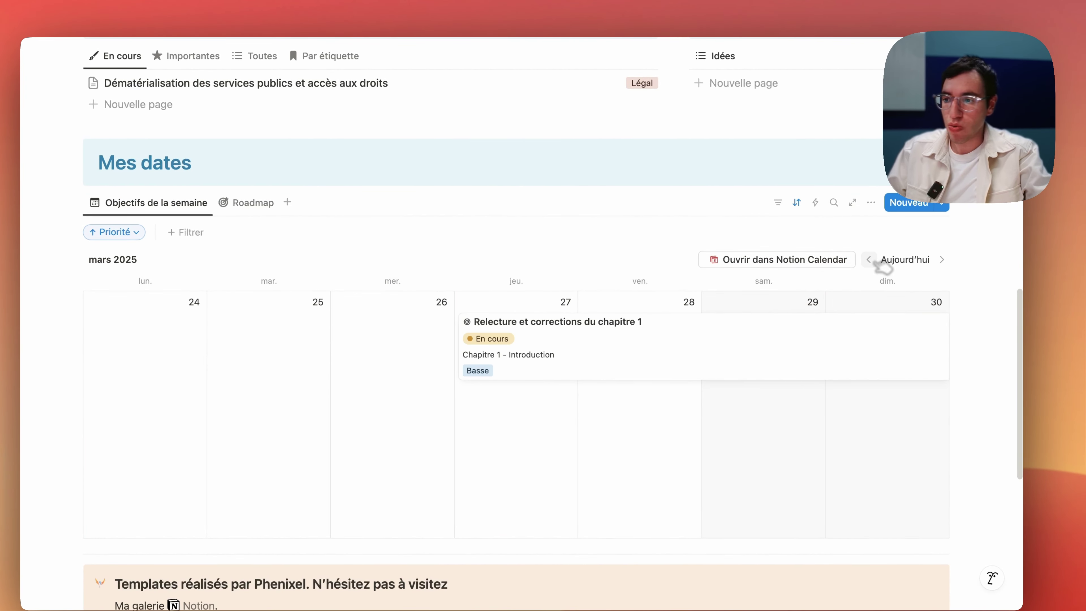
Show the Roadmap view of Mes dates and review the thesis timeline
left_click(255, 202)
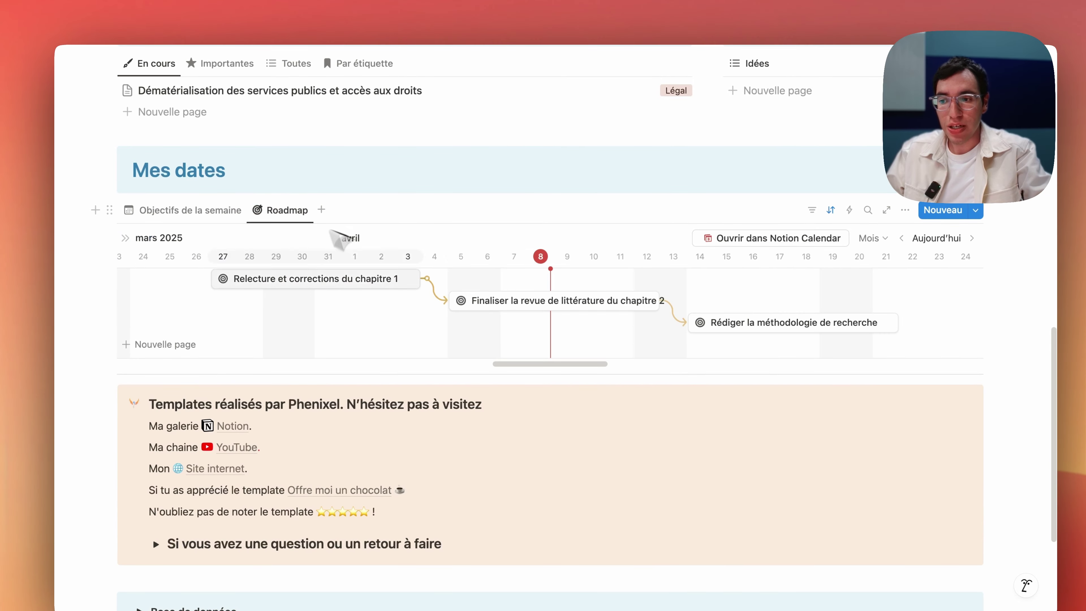
scroll(334, 237, "down", 1)
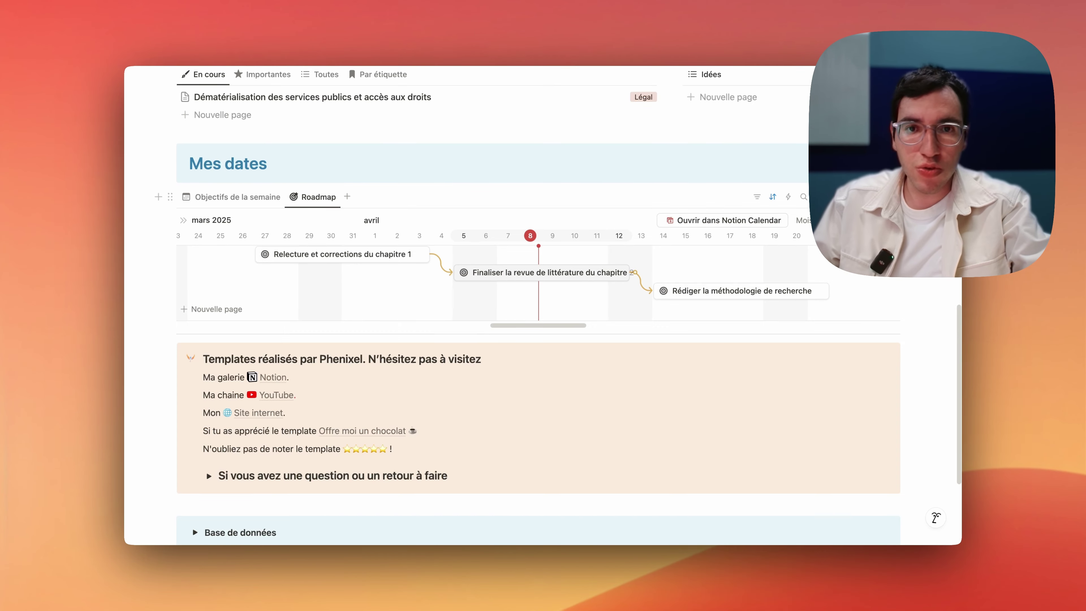
scroll(527, 203, "up", 5)
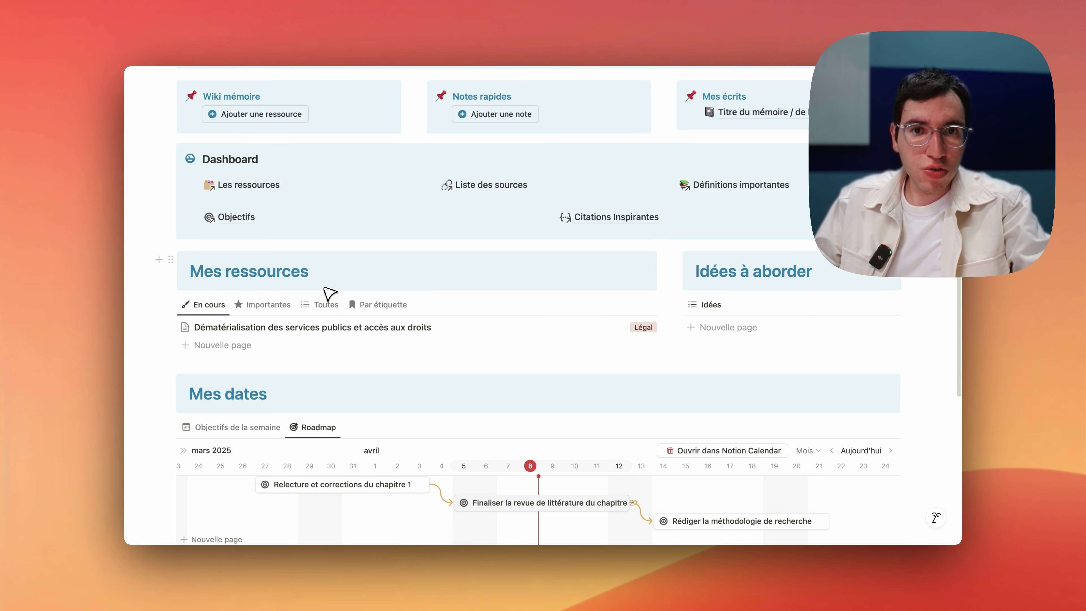
scroll(340, 281, "down", 1)
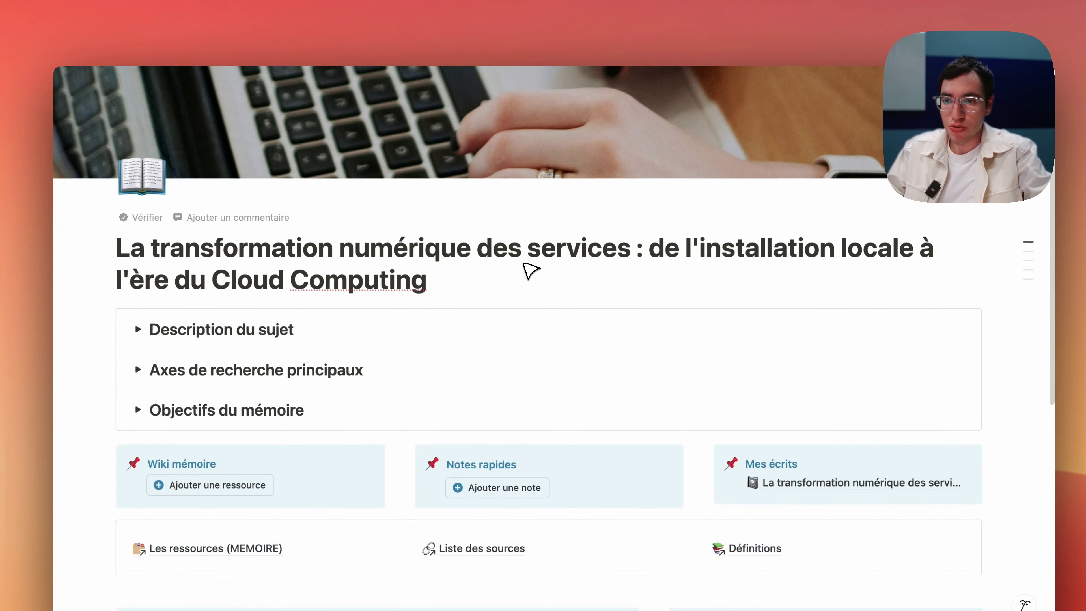
Show all the resources in Mes ressources on the page La transformation numérique des services and look through the list
scroll(531, 271, "down", 10)
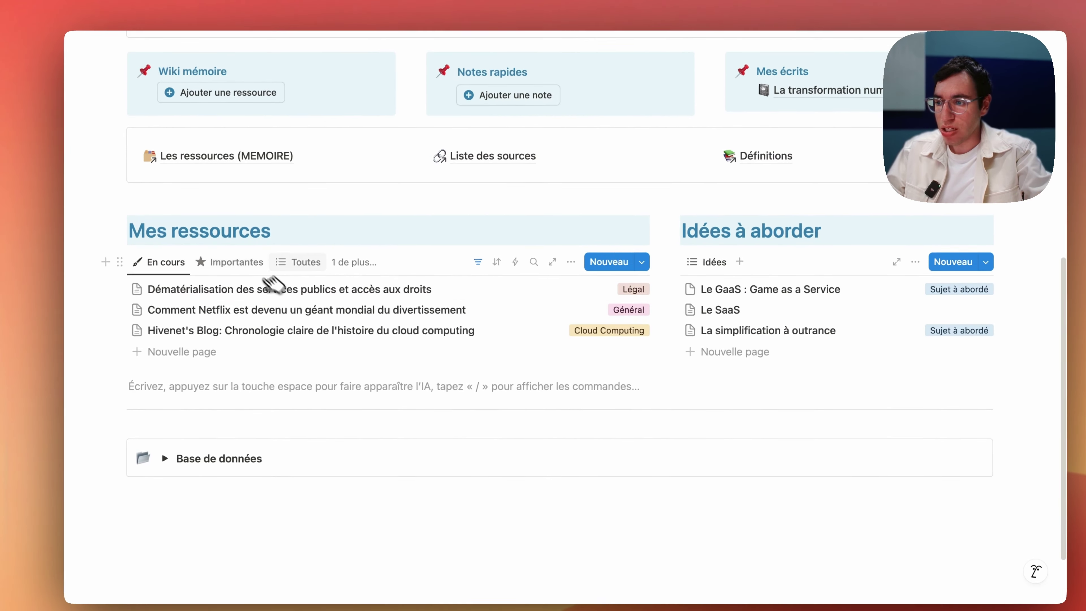
left_click(301, 261)
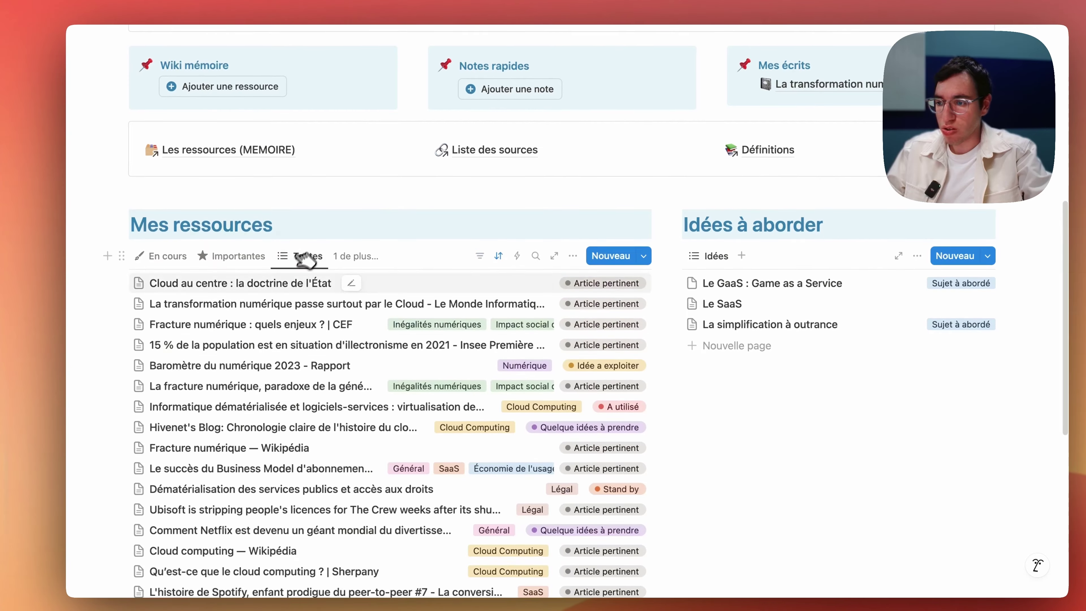
scroll(299, 343, "down", 5)
scroll(252, 213, "up", 1)
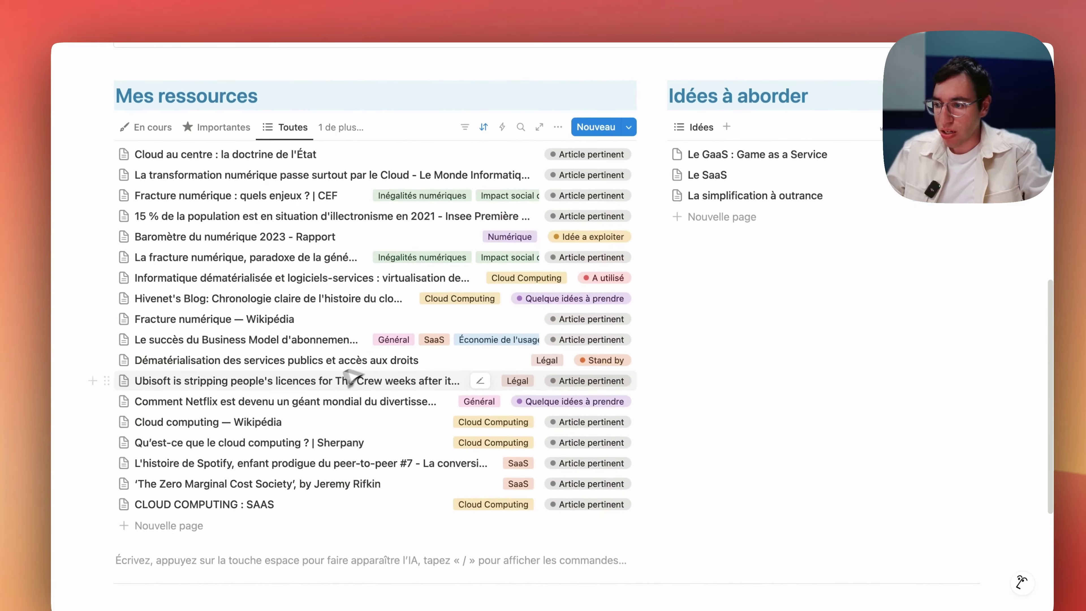
Open the resource Dématérialisation des services publics et accès aux droits, hide the sidebar, and read its summary and highlighted passages
left_click(171, 383)
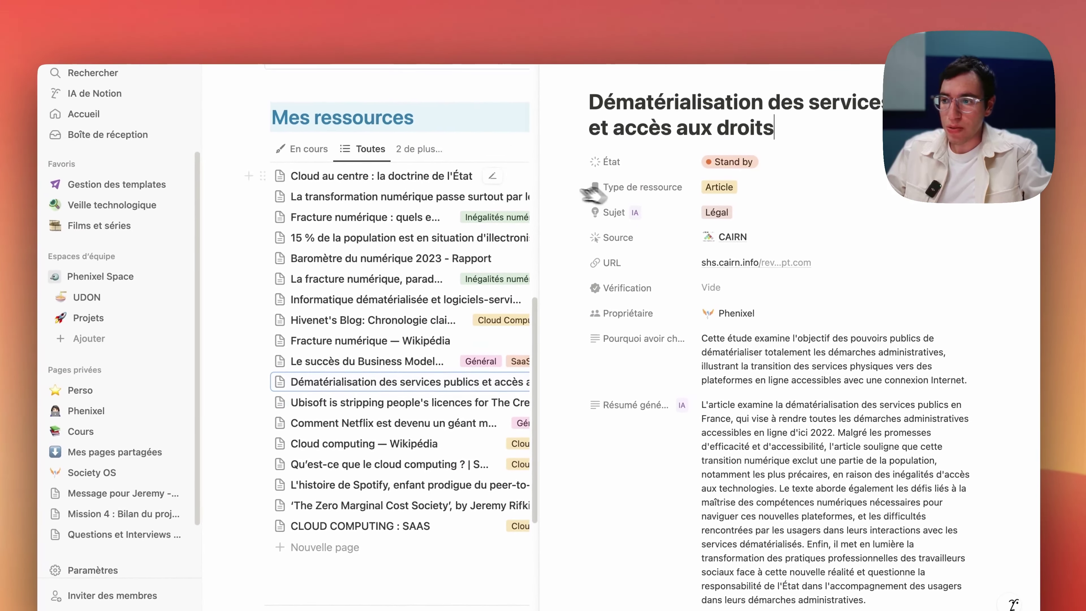
left_click(217, 27)
scroll(681, 369, "down", 10)
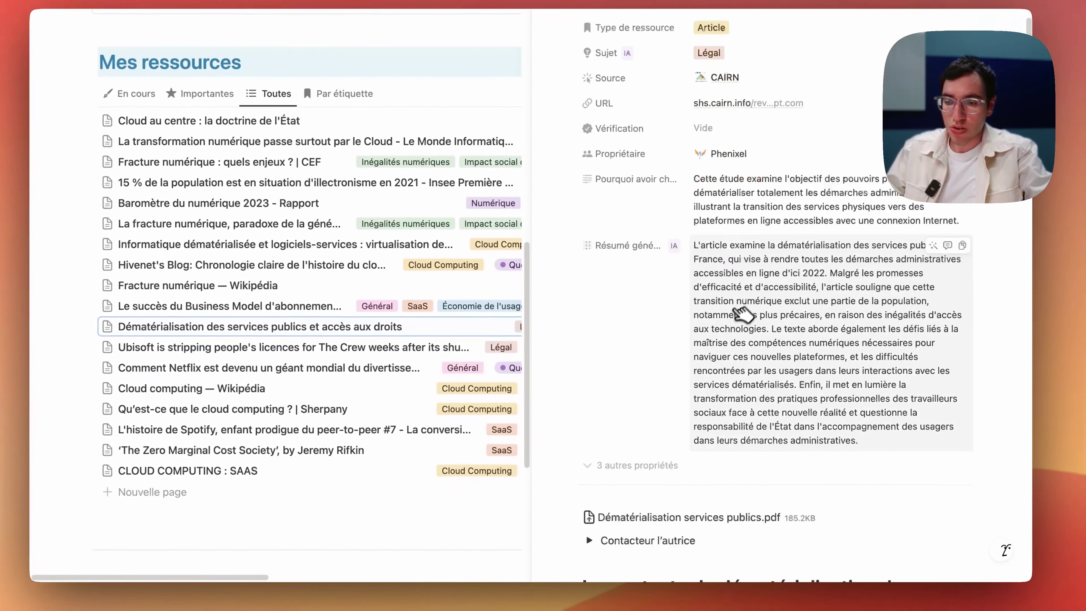
scroll(711, 346, "down", 5)
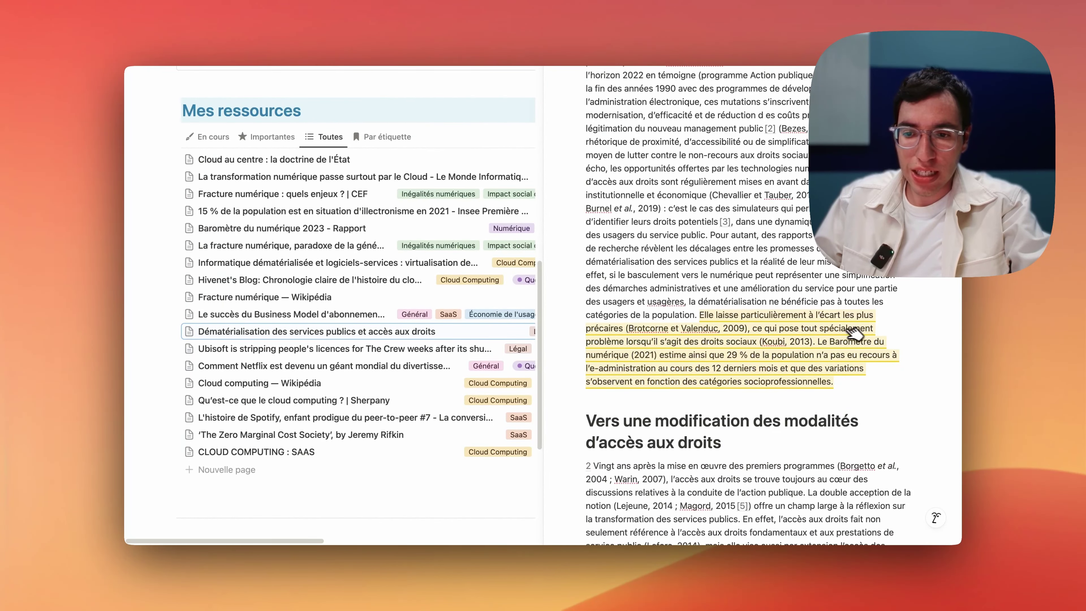
scroll(844, 340, "down", 10)
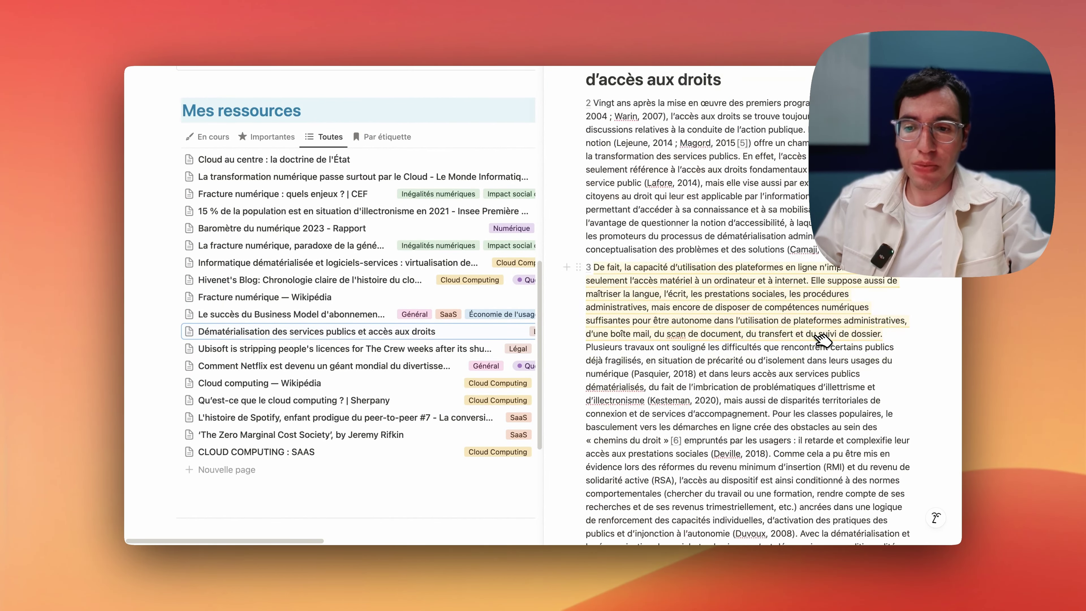
scroll(821, 339, "down", 5)
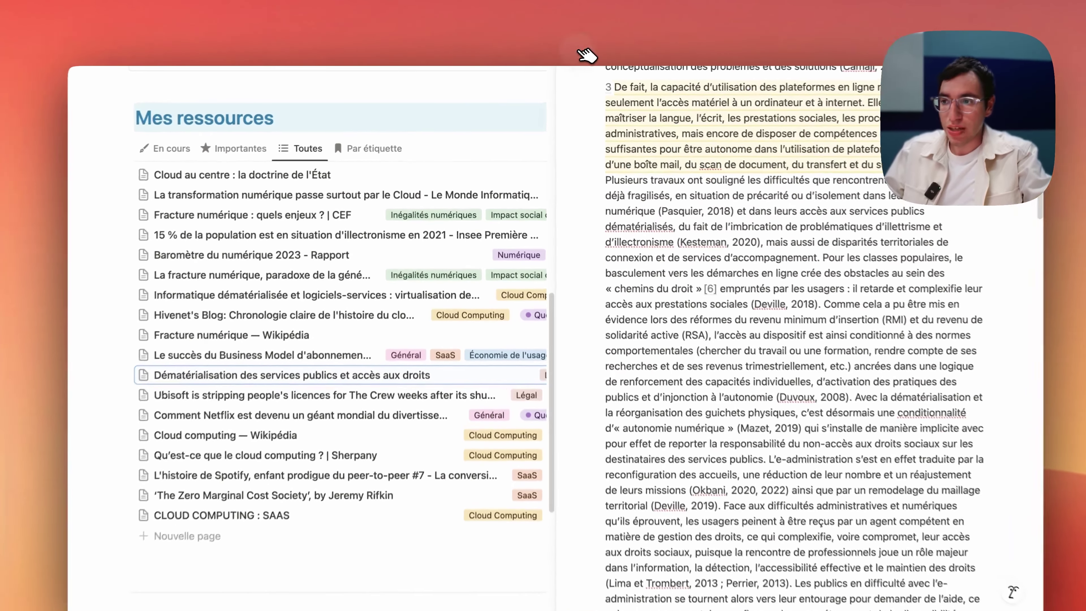
Switch back to the thesis template page and open its resource Dématérialisation des services publics et accès aux droits
left_click(585, 55)
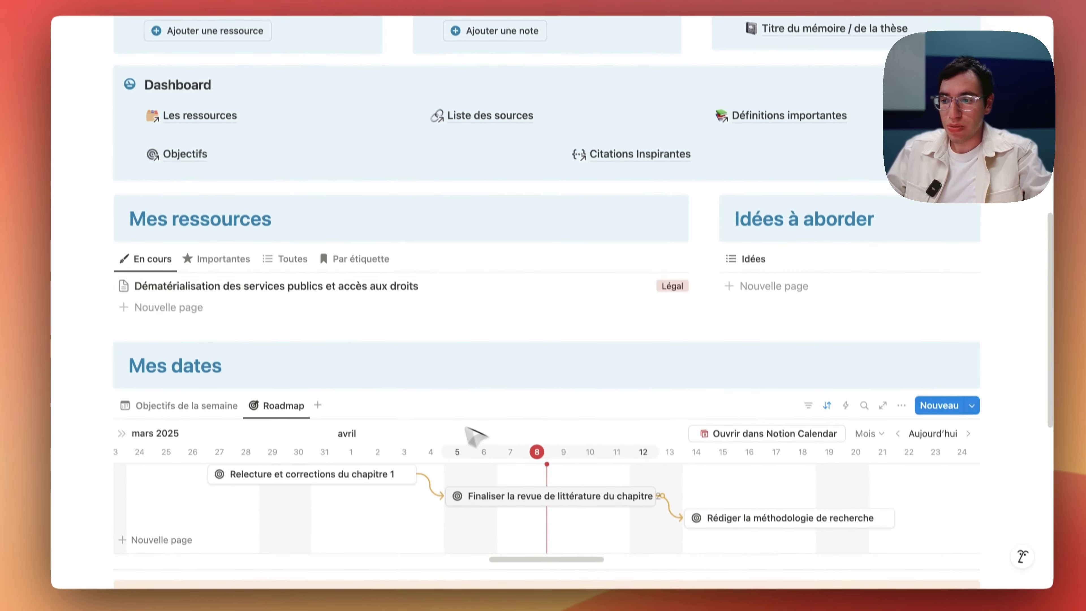
left_click(282, 269)
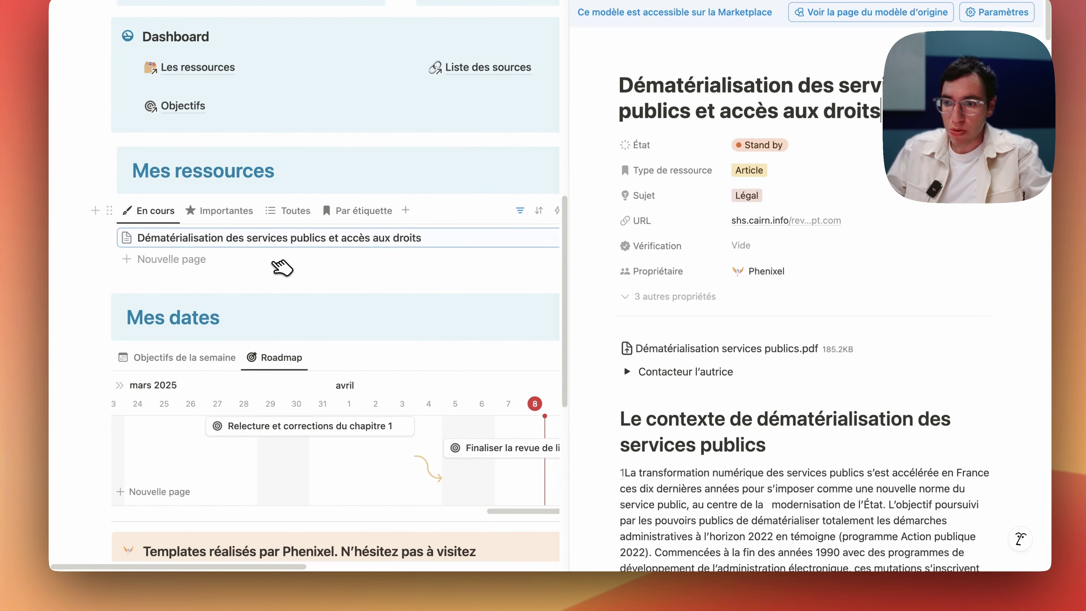
Select the passage from "En effet, si le basculement" to the end of the first section, and open the resource as a full page
scroll(642, 348, "down", 5)
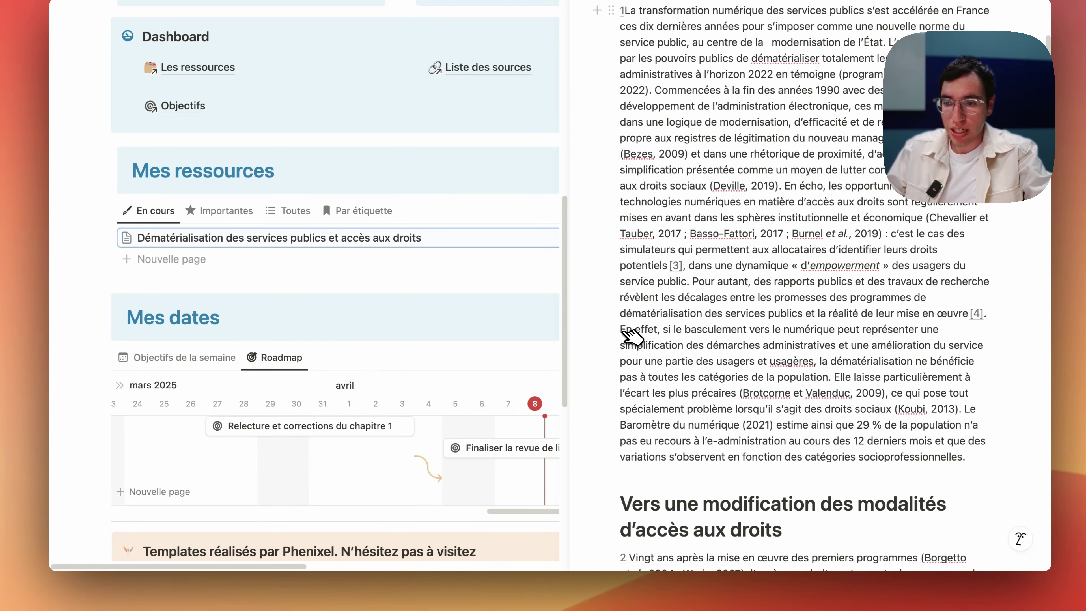
left_click_drag(622, 329, 966, 456)
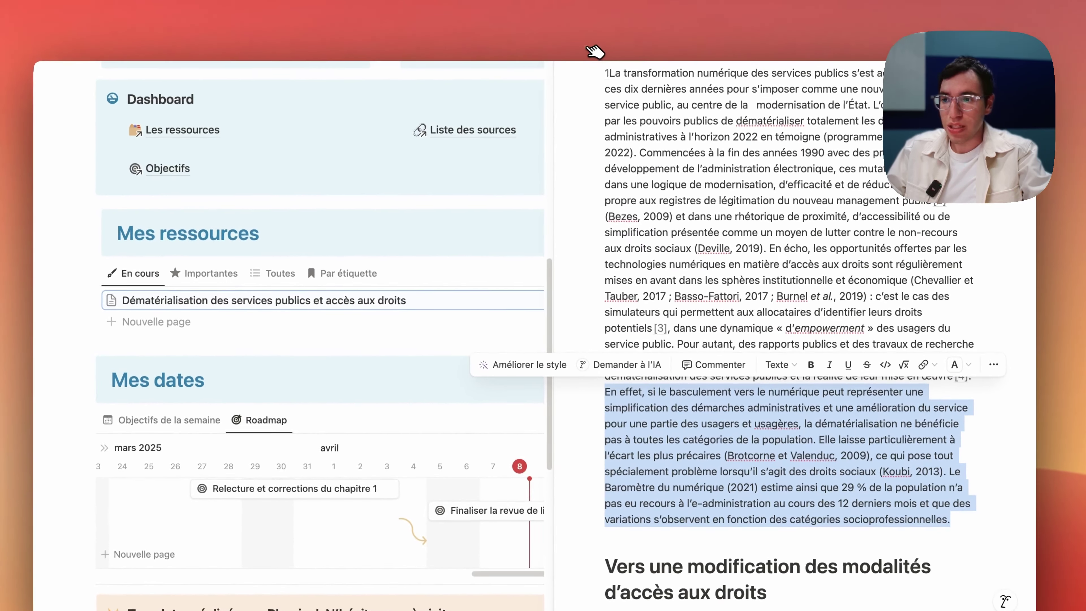
left_click(575, 19)
Open a blank comment on paragraph 2 under Vers une modification des modalités d'accès aux droits, and close it without entering text
scroll(492, 319, "down", 4)
scroll(493, 319, "down", 10)
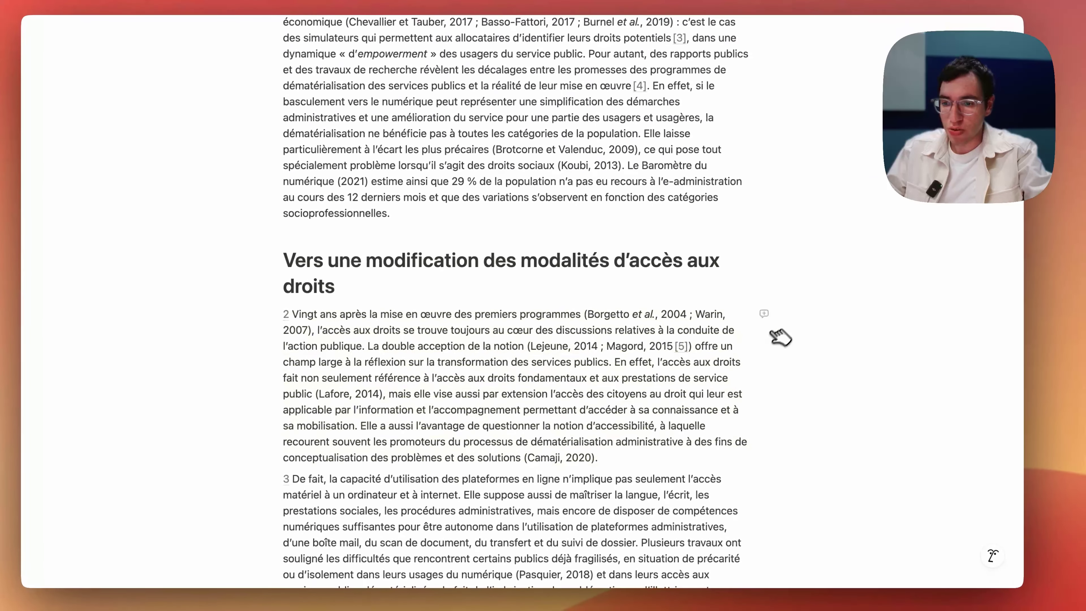
left_click(764, 311)
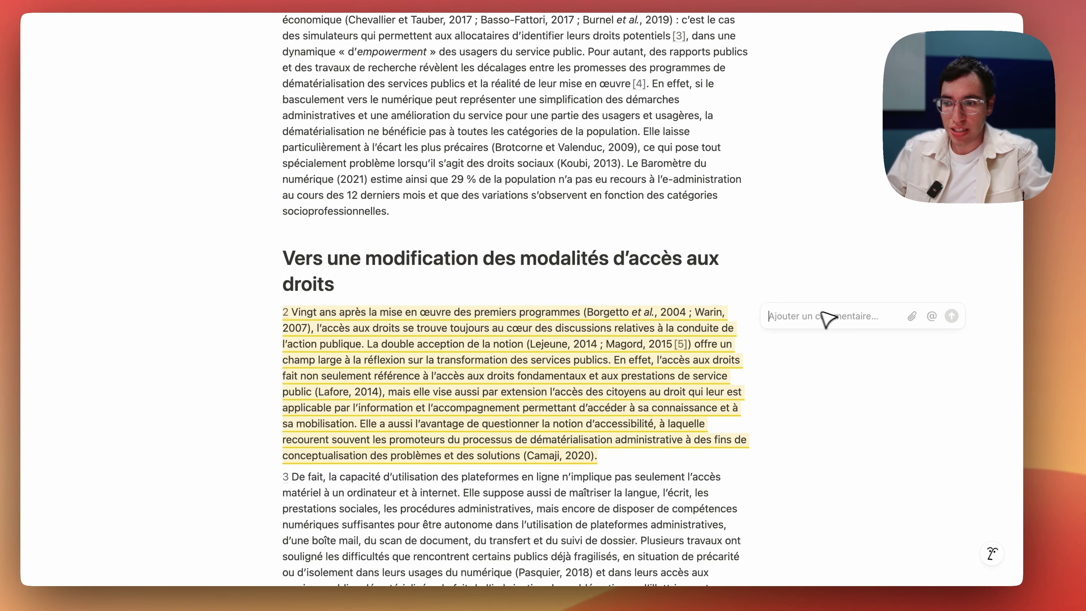
left_click(669, 291)
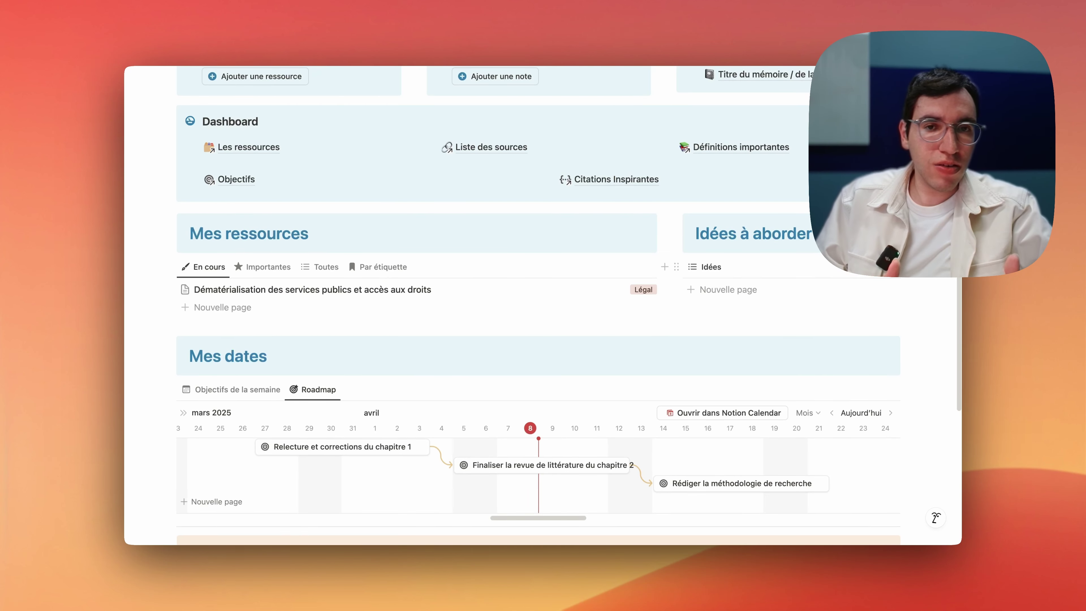
Add a new page named Idée to the Idées à aborder list on the thesis dashboard
scroll(511, 102, "up", 1)
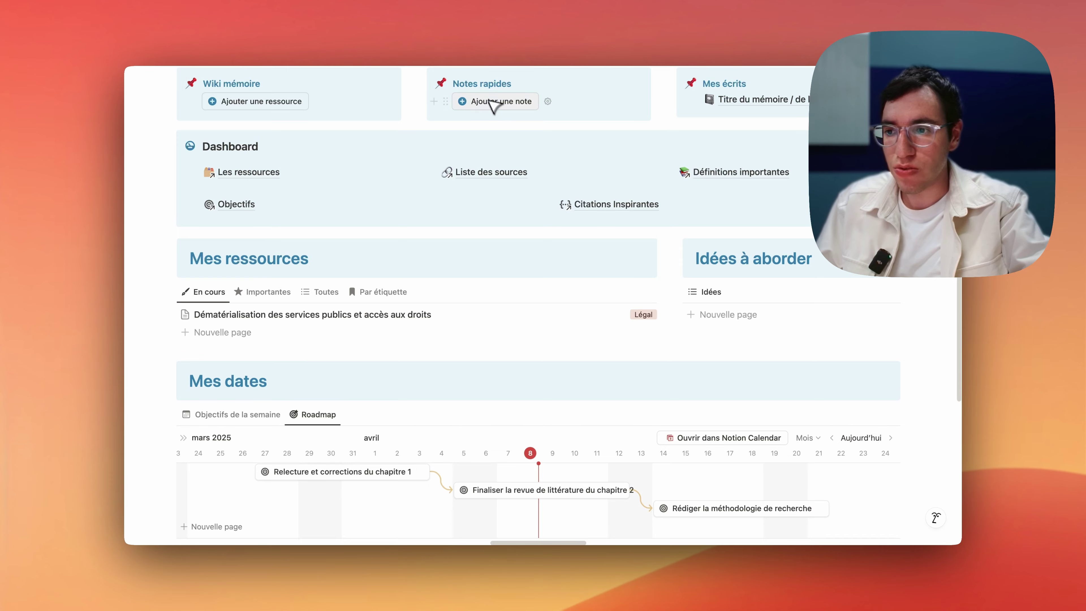
scroll(635, 223, "down", 2)
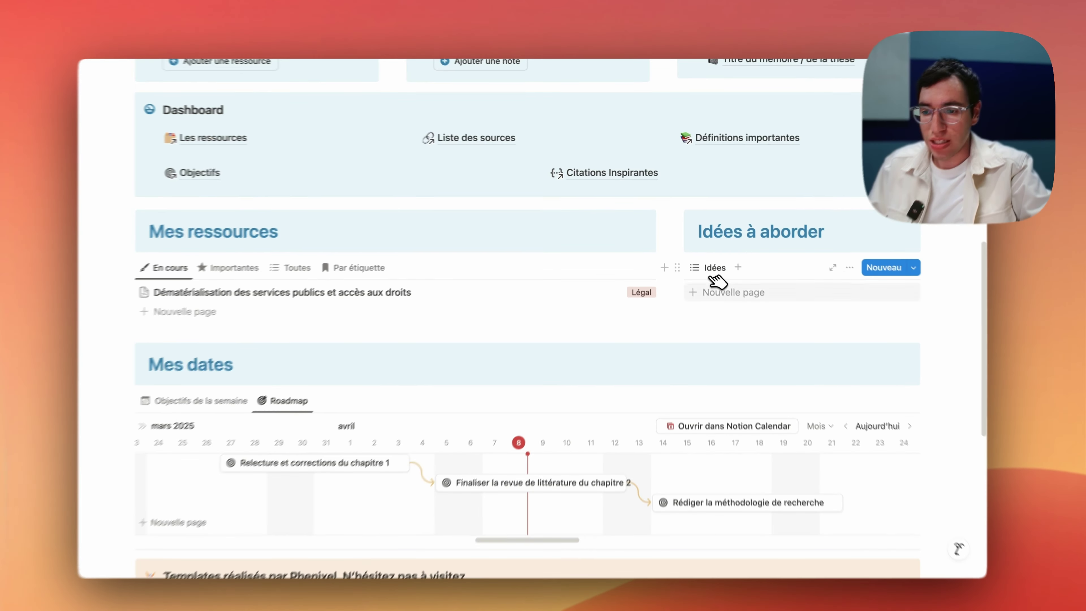
left_click(726, 281)
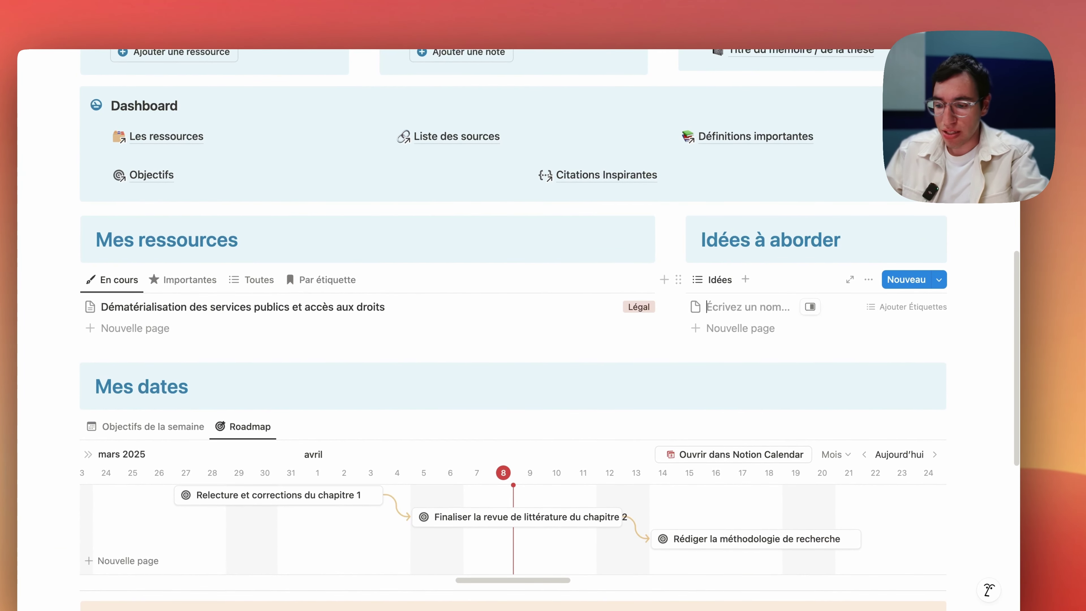
type("Idée")
key("Escape")
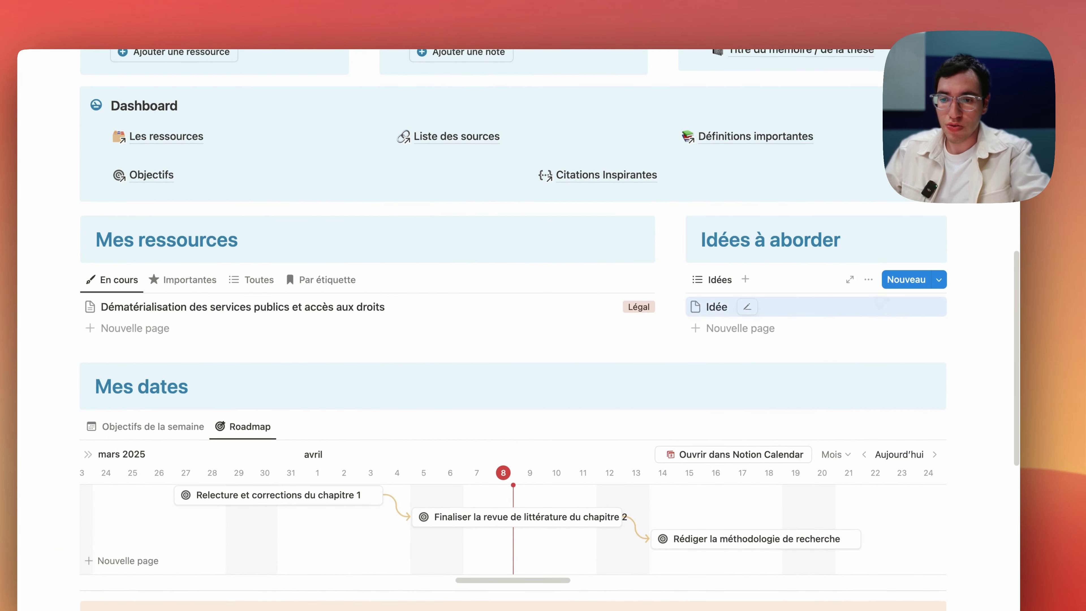
Open the Idée page and create the tag Notes rapide in its Étiquettes property
left_click(846, 306)
left_click(712, 167)
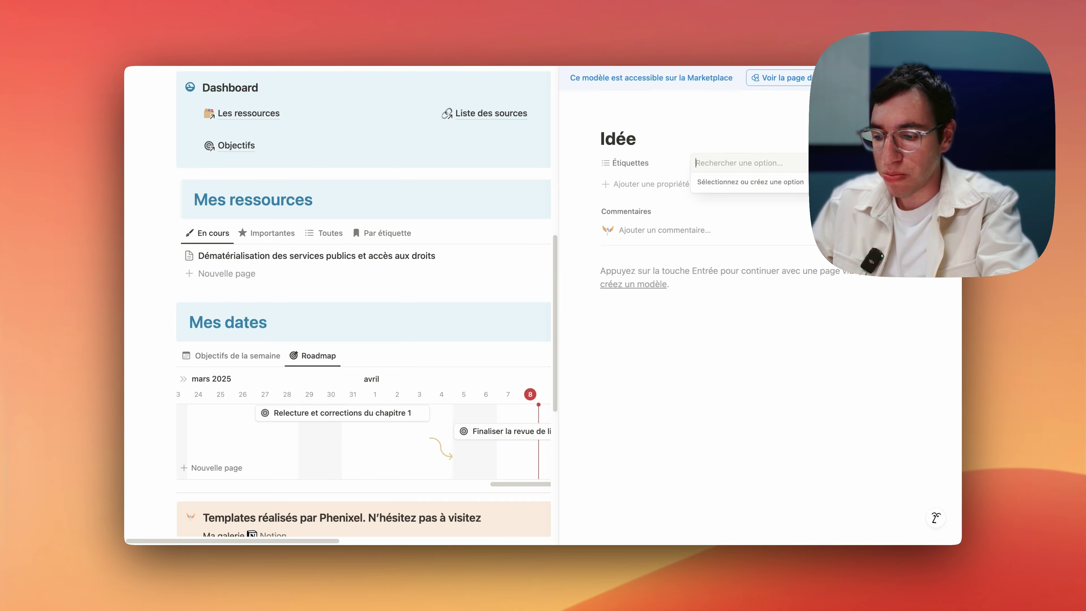
type("Notes rapide")
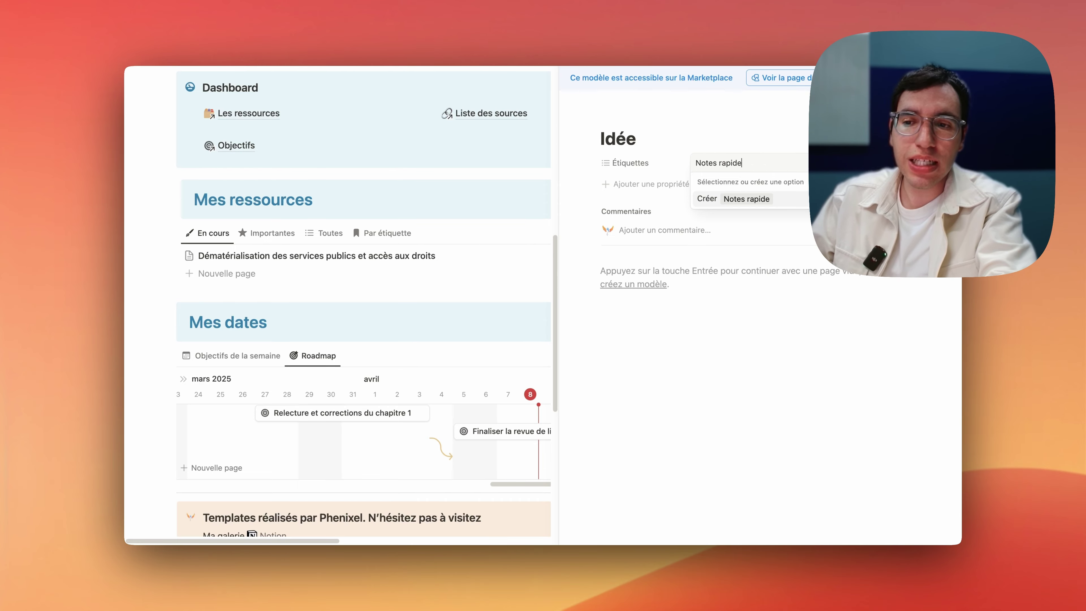
key("Return")
left_click(682, 127)
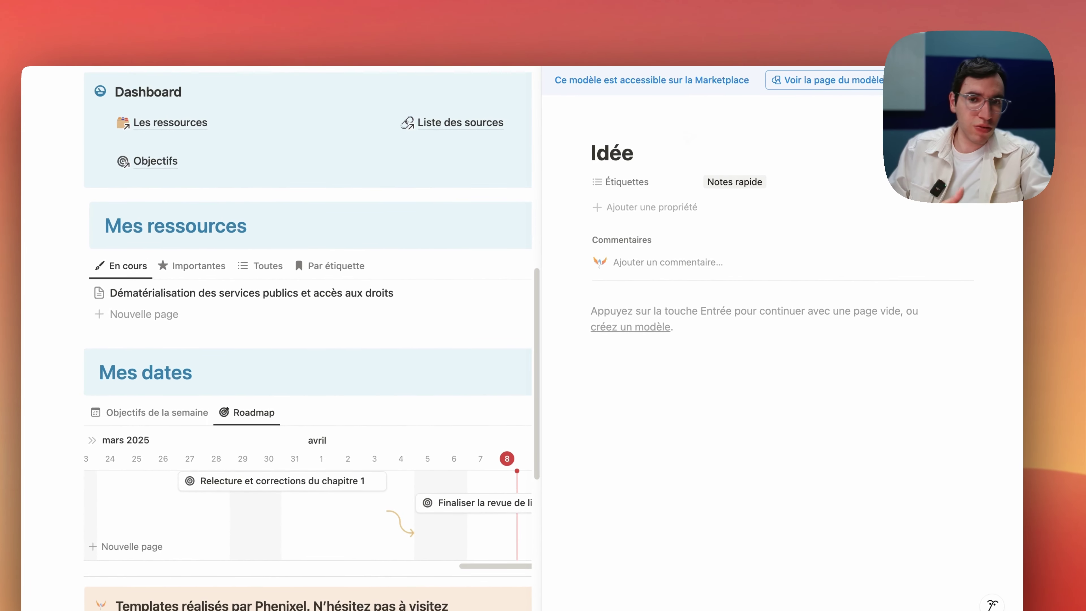
left_click(789, 182)
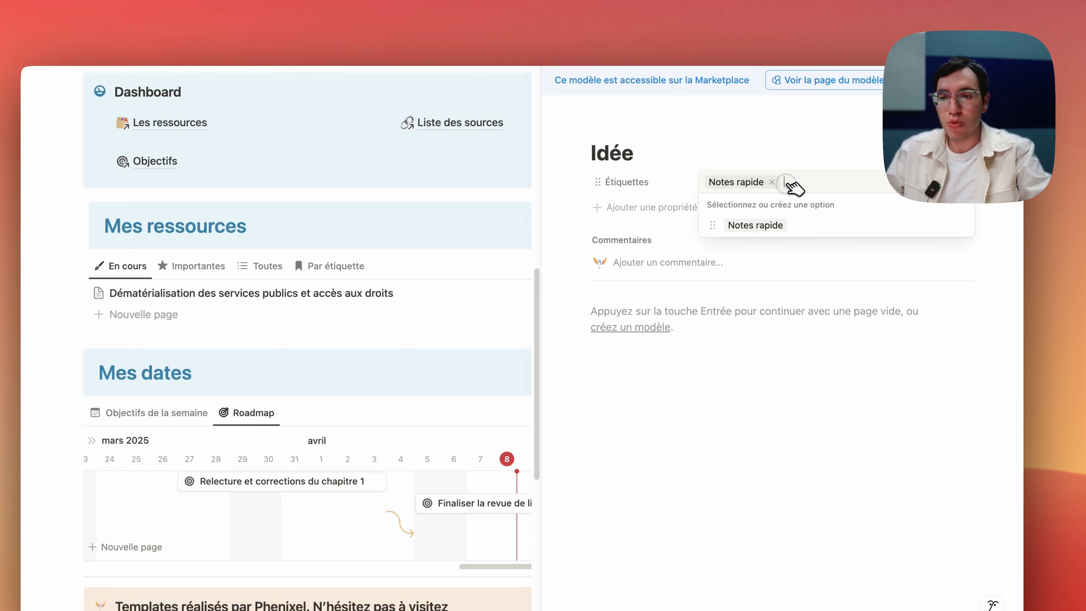
left_click(704, 158)
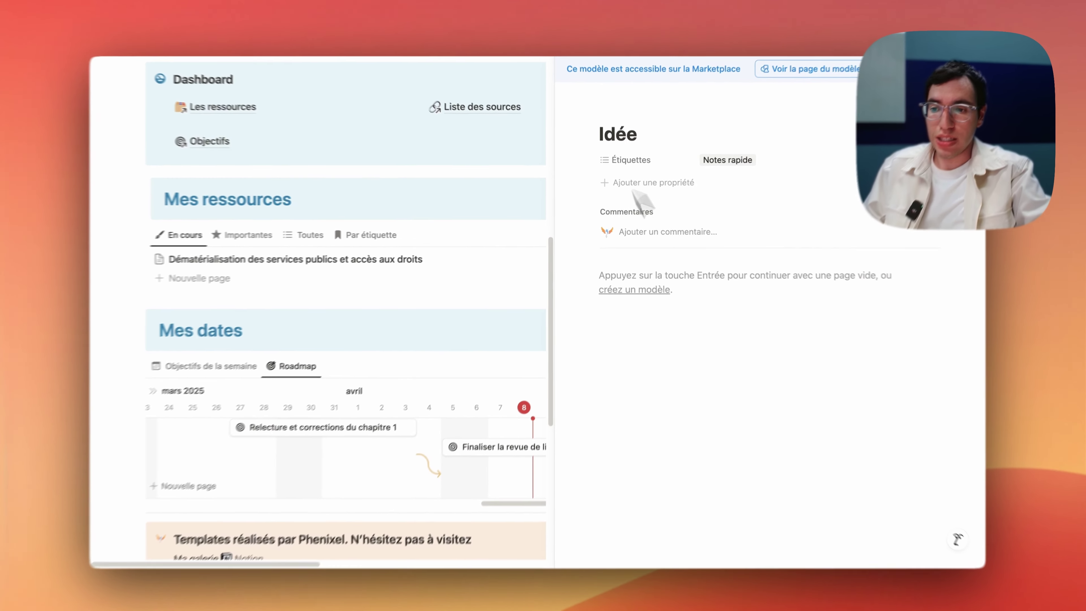
Write "Parler" in the body of the Idée page, followed by a page mention of Dématérialisation des services publics et accès aux droits
left_click(637, 271)
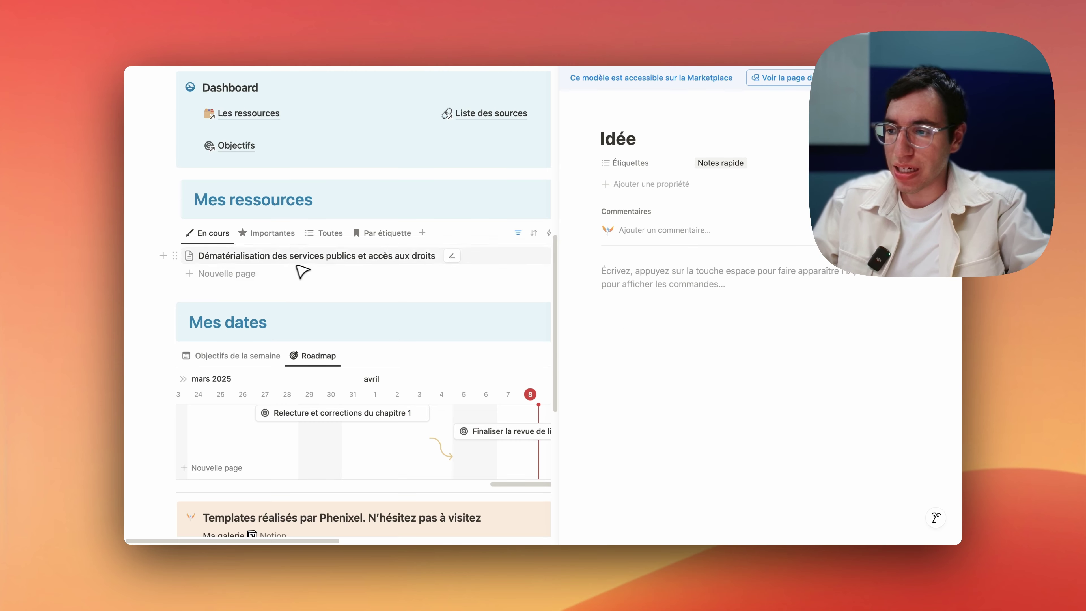
type("Parler ")
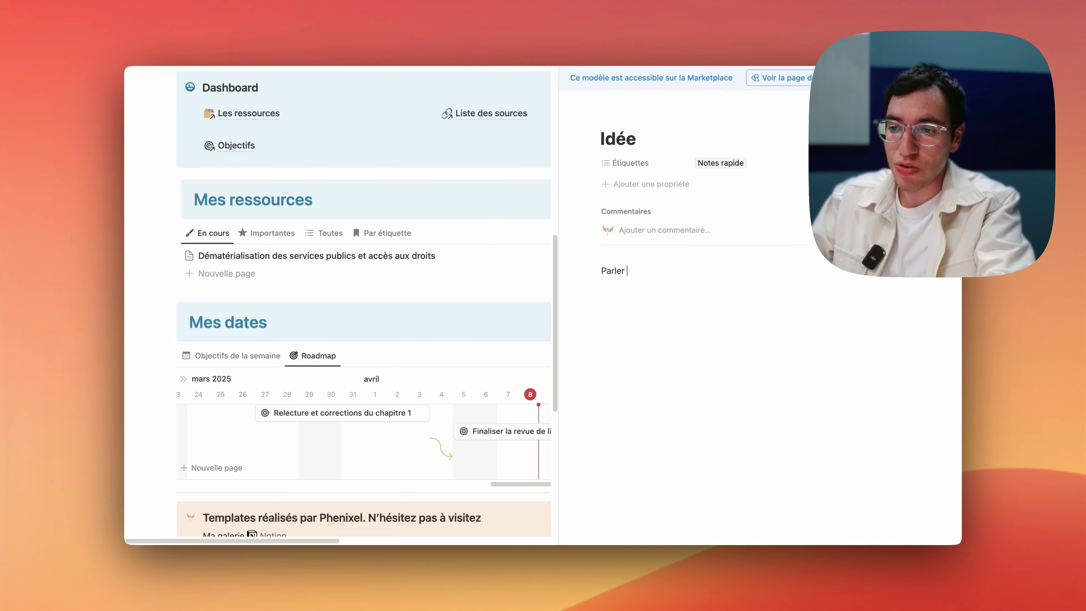
type("@déma")
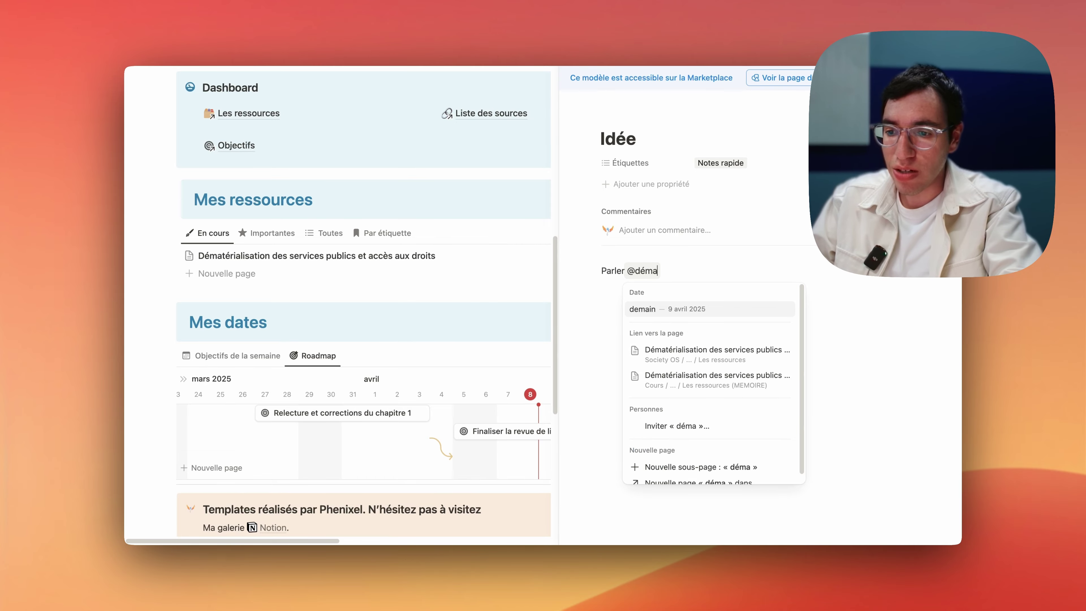
key("Down")
key("Return")
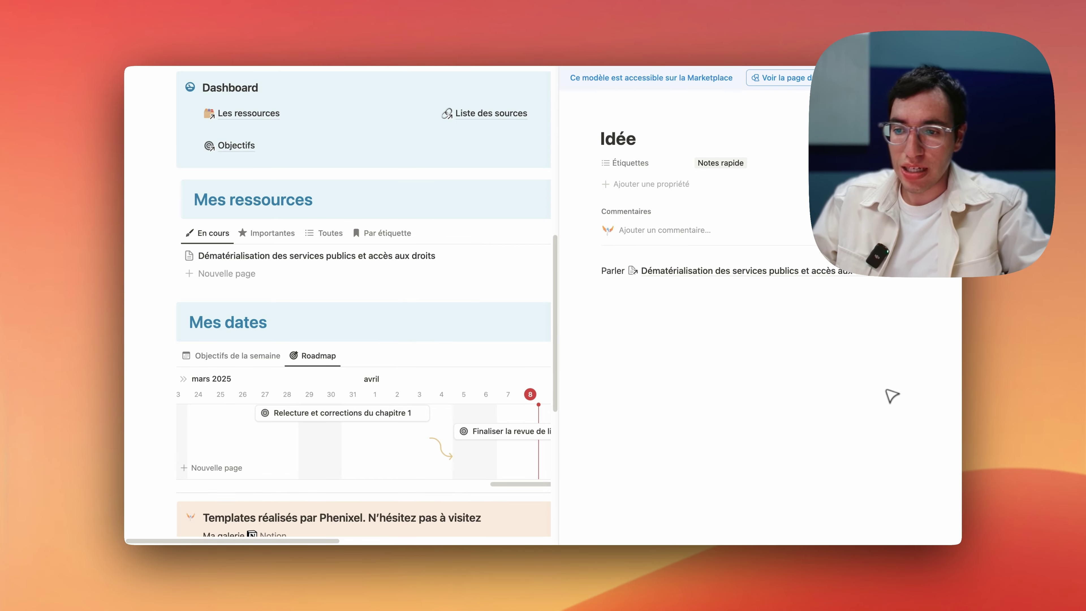
Follow the mention to the linked resource, skim its first section, and return to the dashboard
left_click(826, 270)
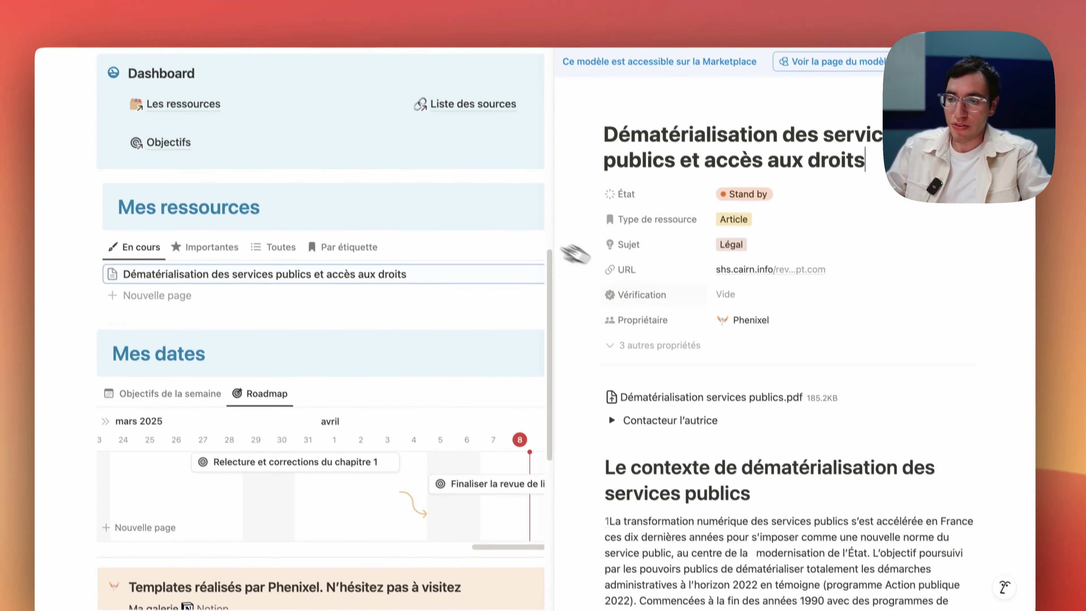
scroll(758, 354, "down", 6)
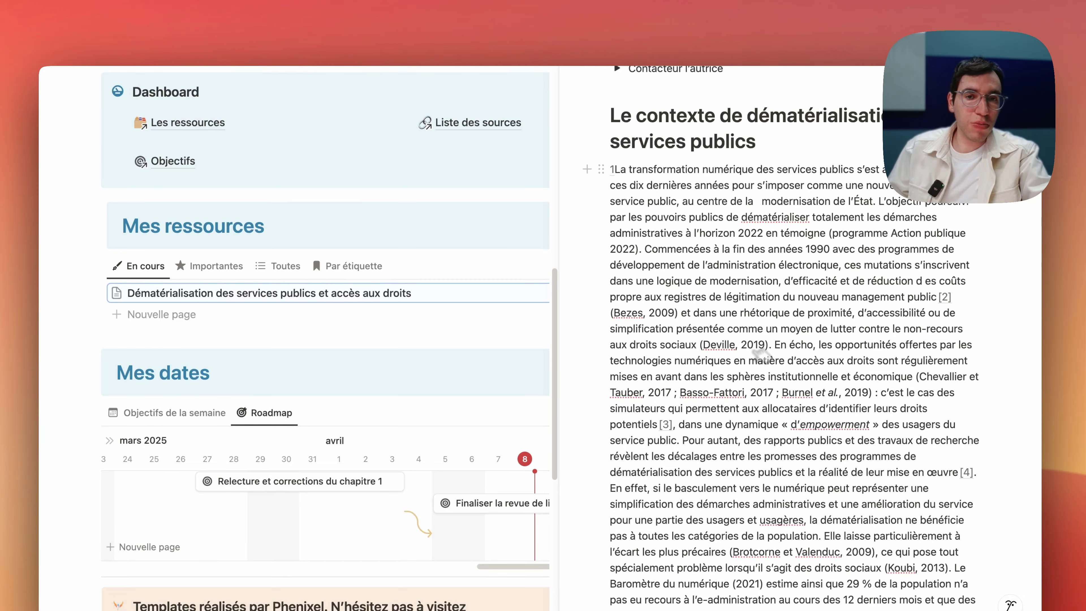
scroll(761, 355, "up", 5)
left_click(584, 58)
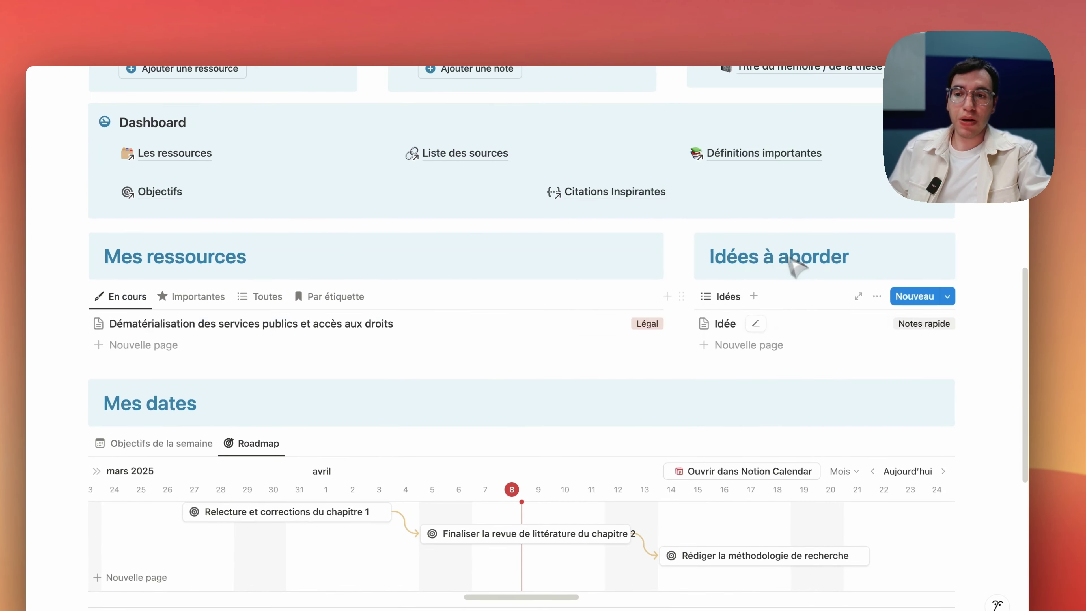
scroll(793, 265, "up", 3)
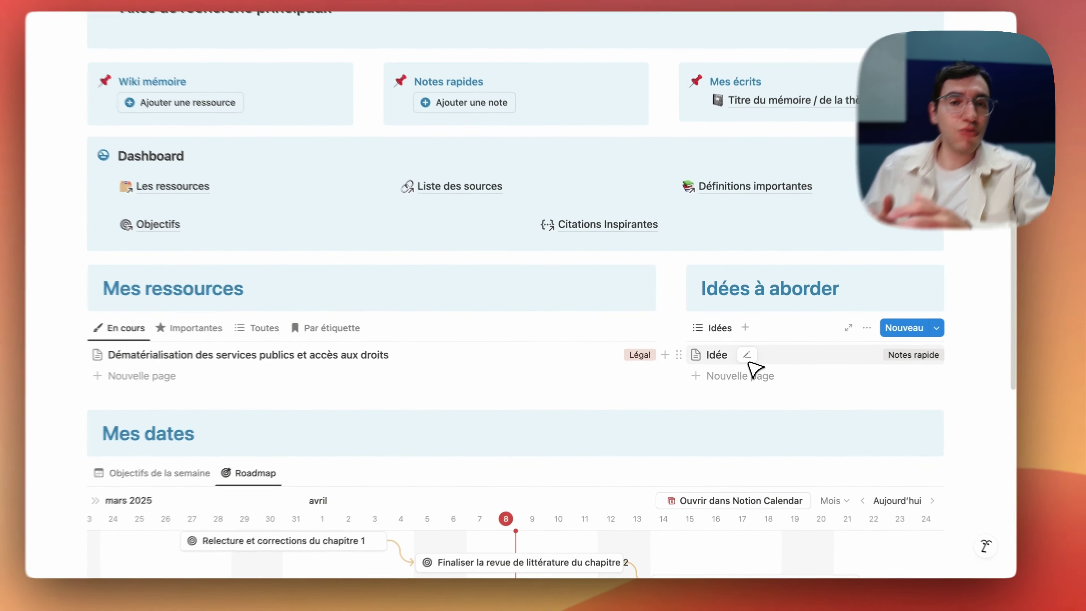